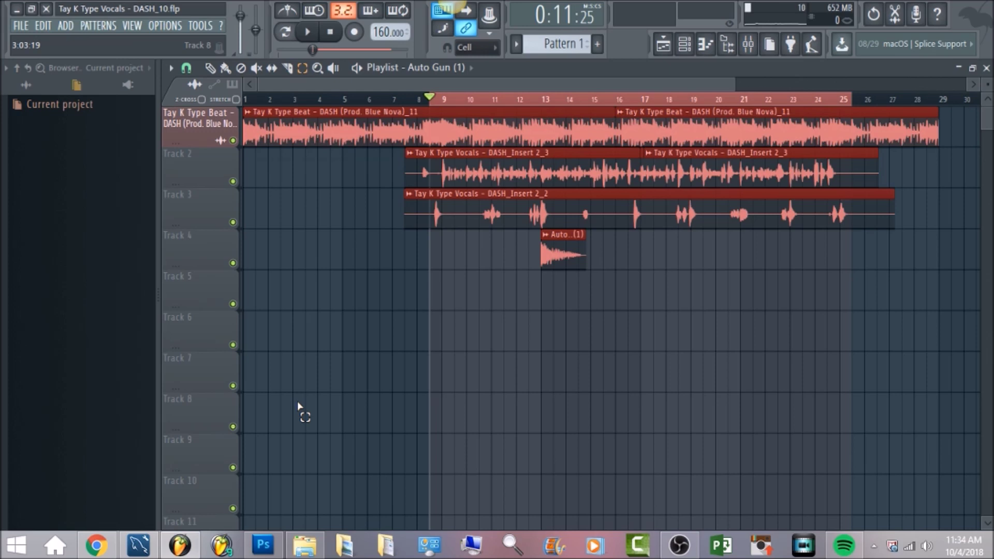
Open the mixer and bypass every effect on the Lead Vocal track except the first Fruity Limiter.
click(748, 44)
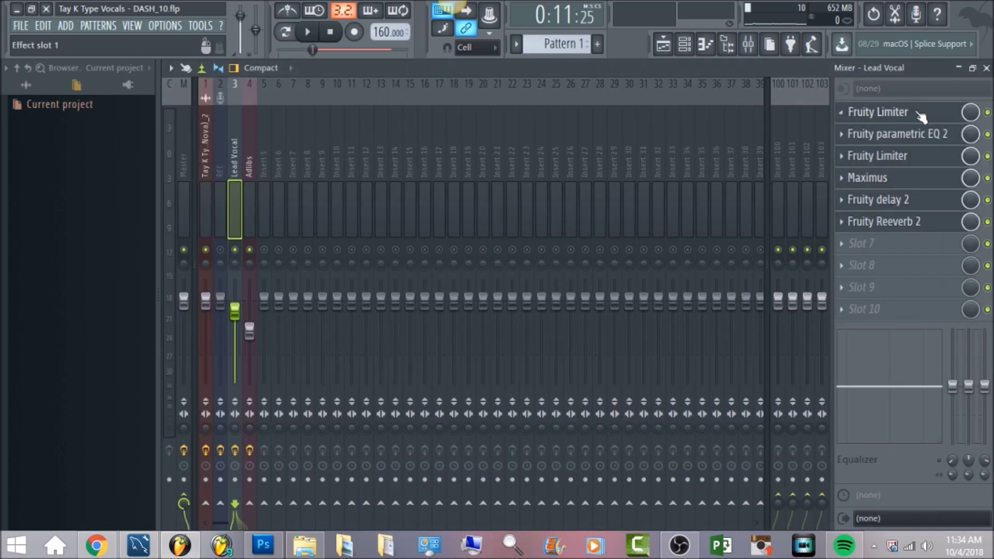
click(987, 155)
click(987, 178)
click(987, 222)
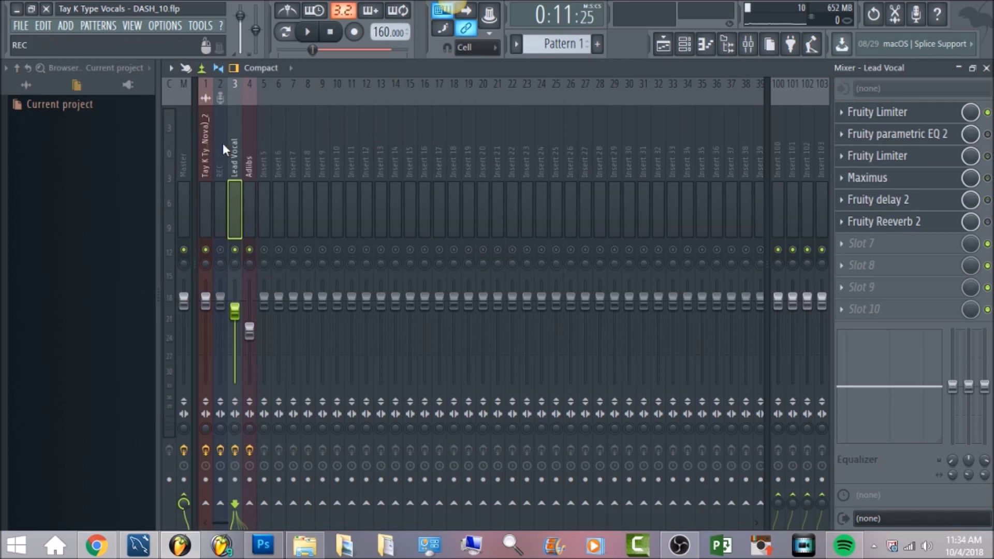
scroll(191, 147, down, 2)
scroll(181, 147, up, 2)
Bypass the Master track's effects, including the Ozone 5 equalizer and Fruity soft clipper, and solo the Lead Vocal track.
click(183, 147)
click(987, 156)
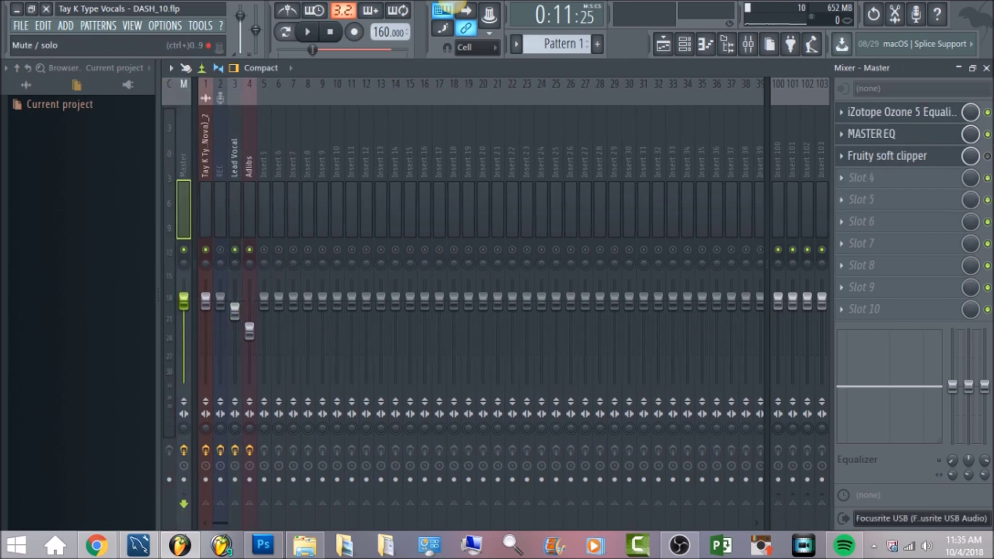
click(987, 112)
click(237, 162)
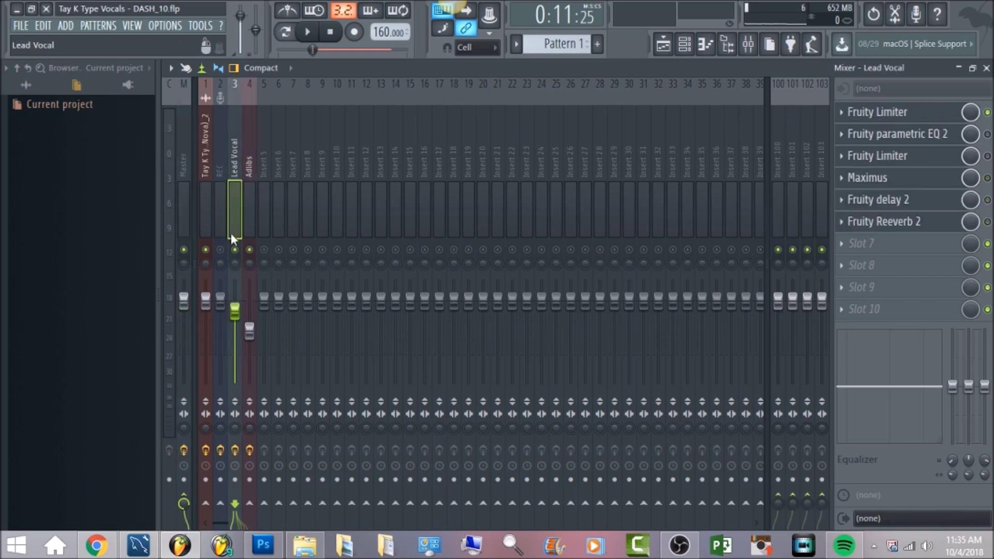
right_click(236, 250)
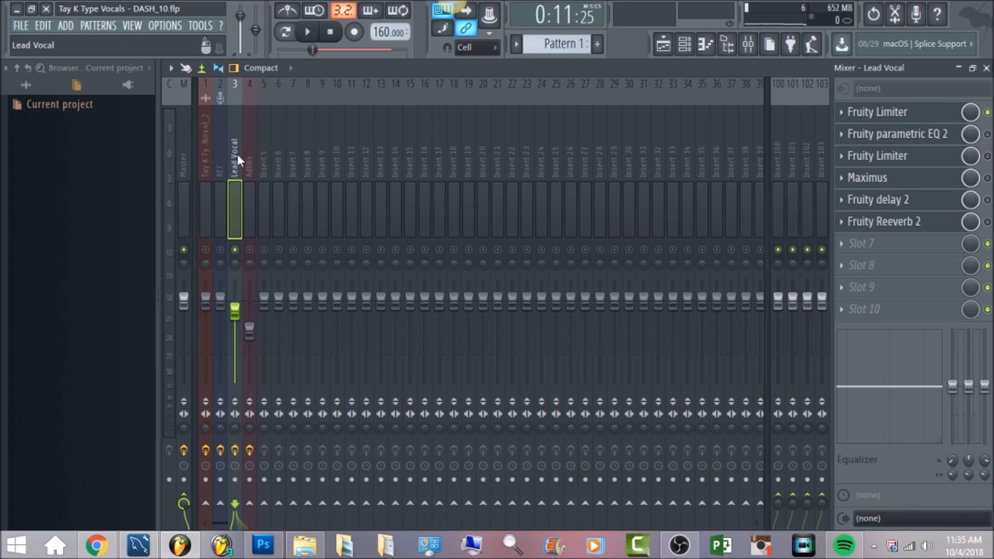
Inspect the compressor settings of the Lead Vocal's first Fruity Limiter while playing the song, and stop playback.
click(874, 113)
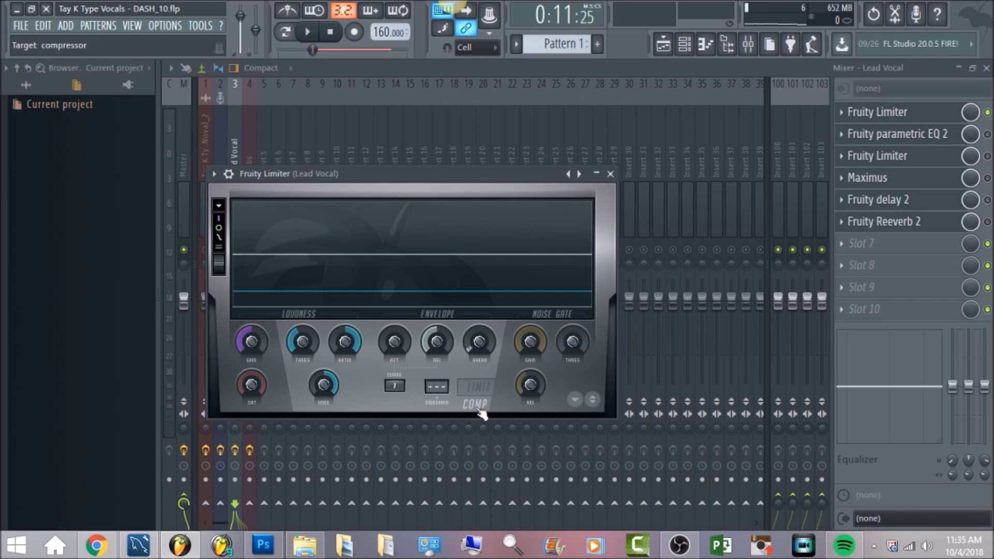
click(480, 342)
click(307, 32)
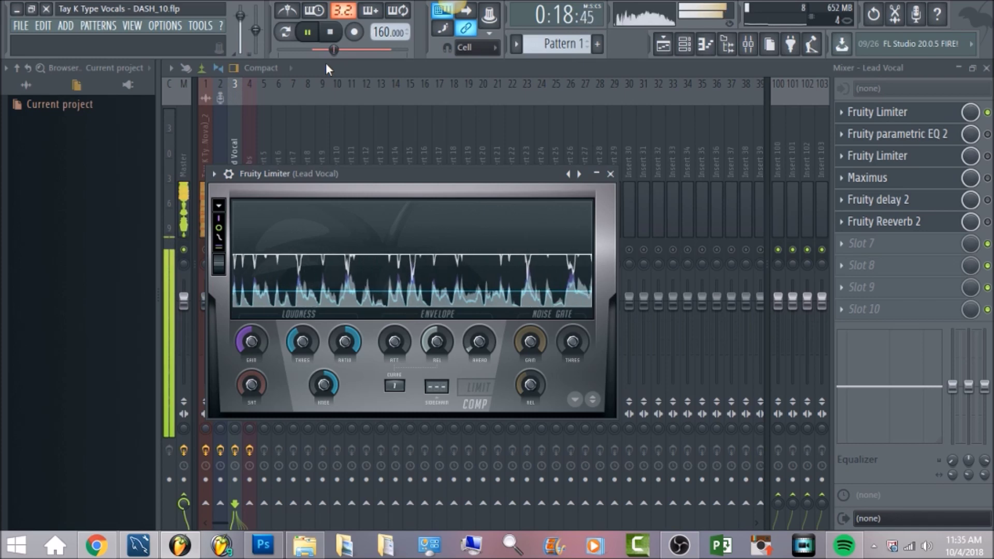
click(330, 35)
Mute Track 4 with the Auto Gun clip in the playlist and return to the mixer.
click(663, 45)
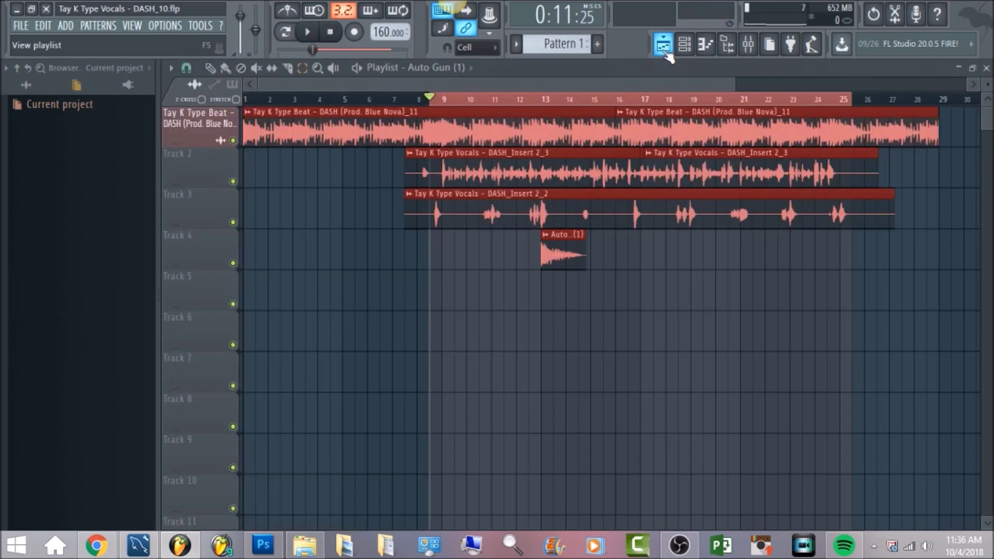
click(233, 263)
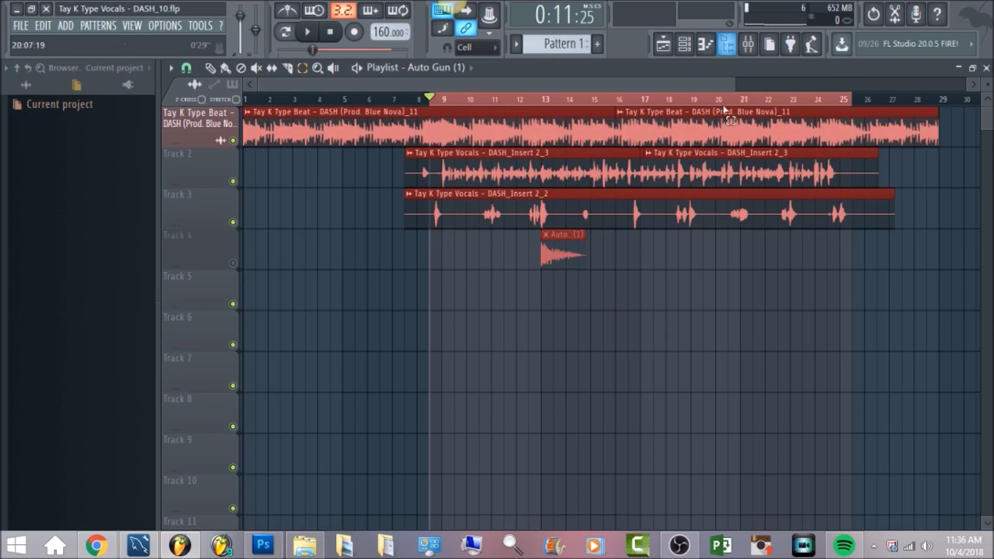
click(747, 45)
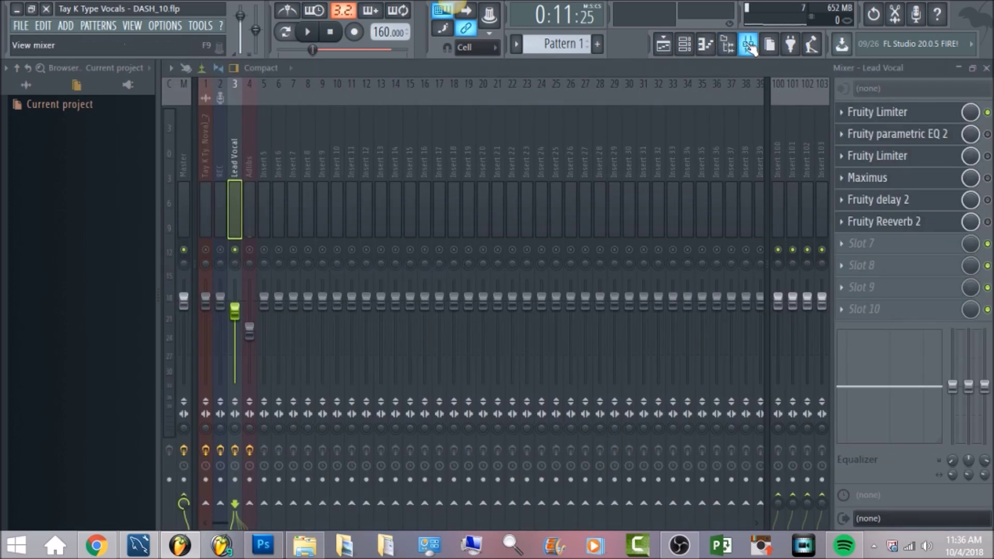
Reopen the Lead Vocal's first Fruity Limiter and listen to the compressed vocal again without the gun sound.
click(914, 117)
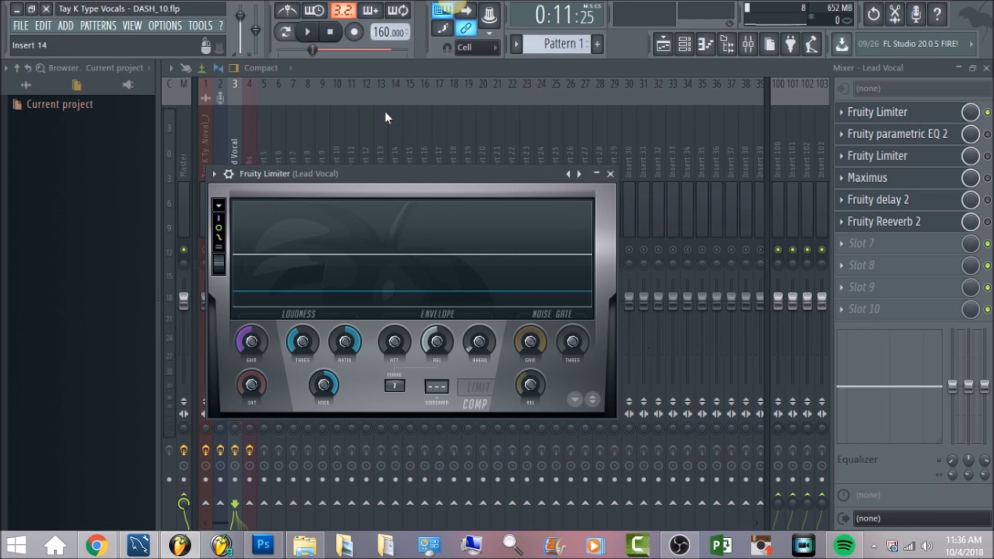
click(307, 31)
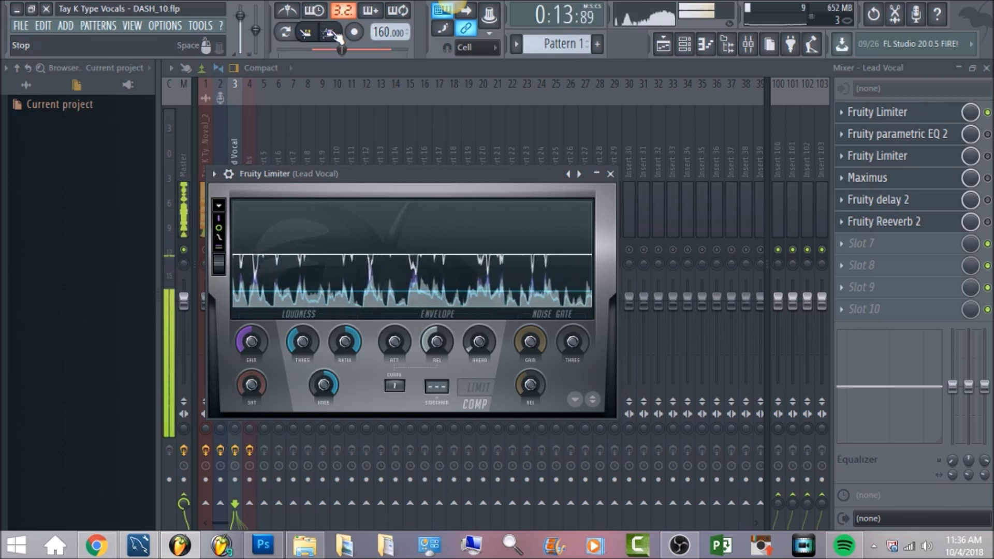
click(332, 33)
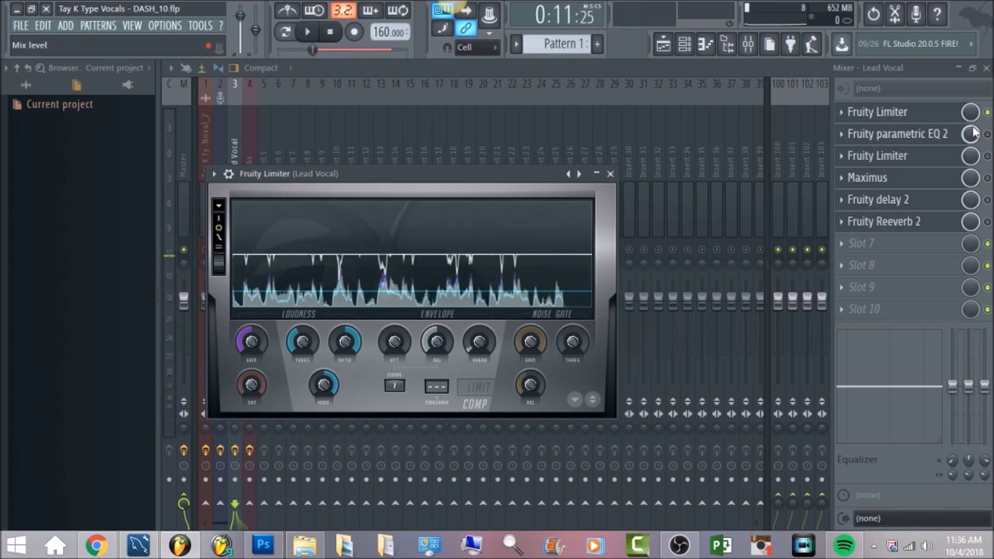
Enable Fruity parametric EQ 2 on the Lead Vocal track and audition the vocal with its curve open.
click(987, 136)
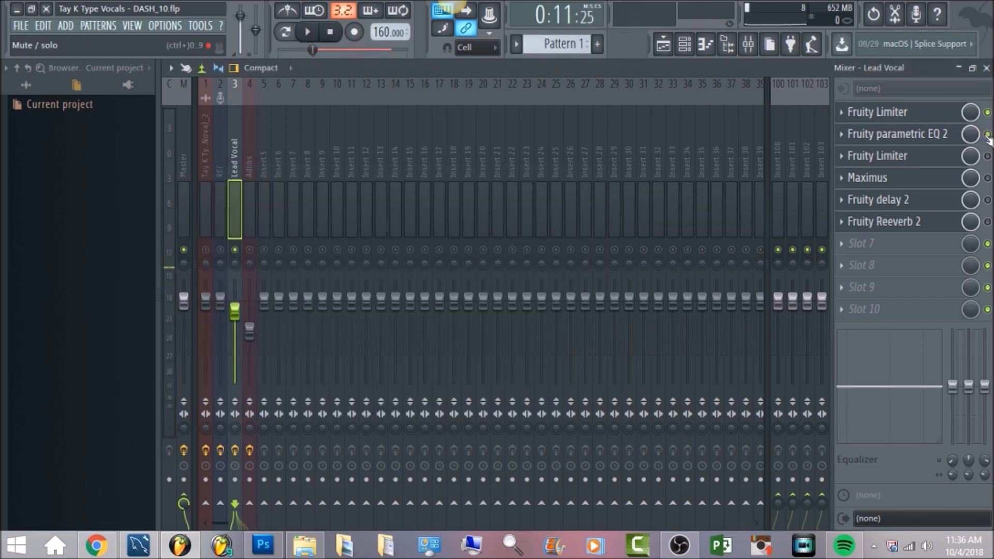
click(942, 141)
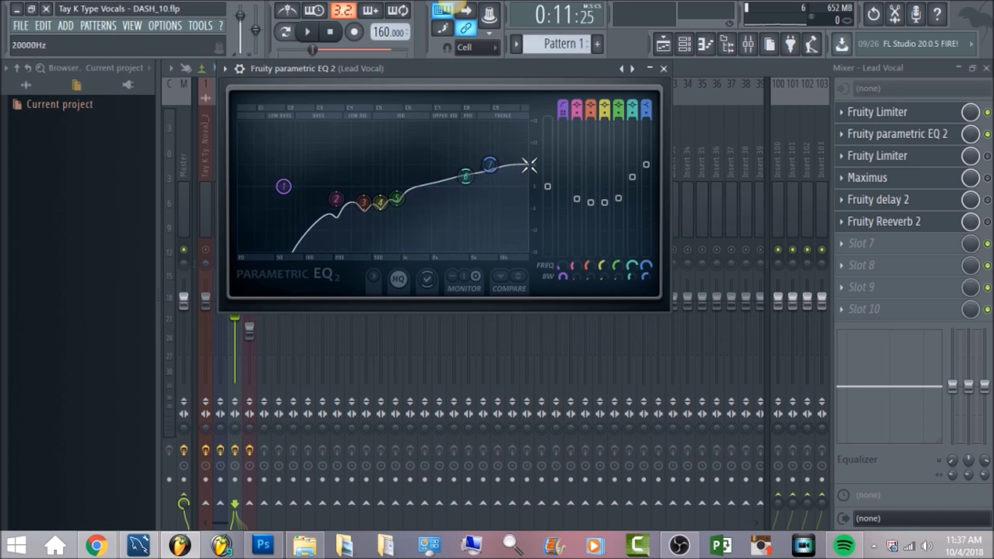
click(309, 29)
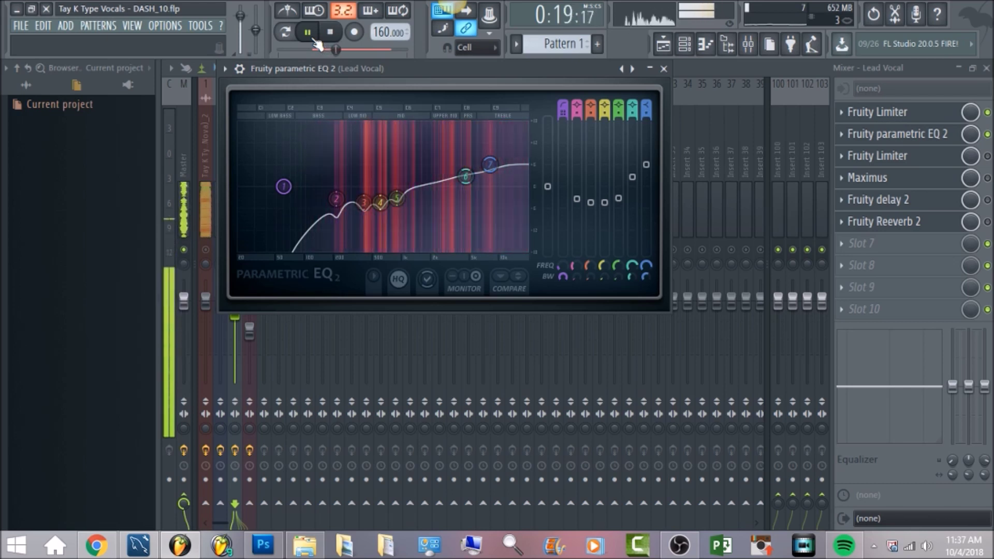
click(330, 32)
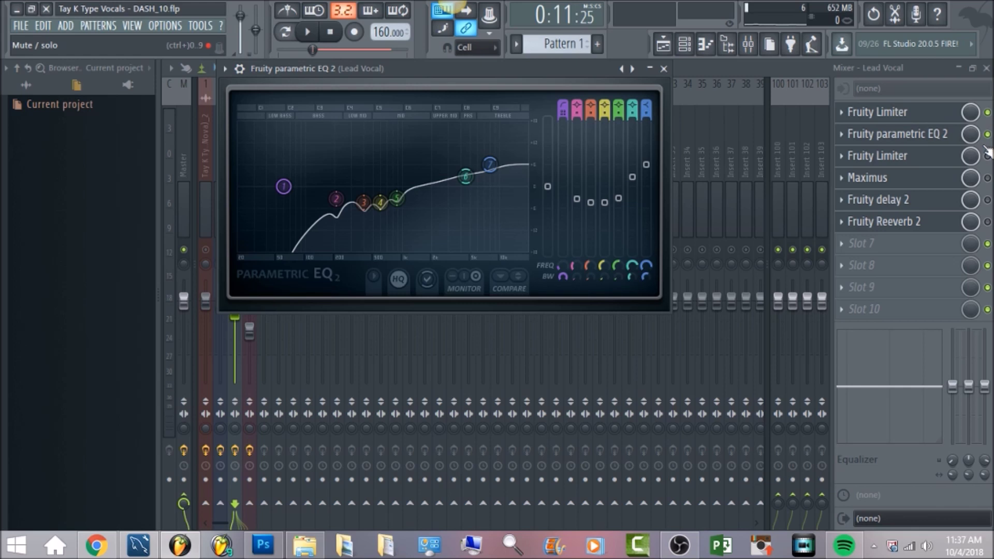
Enable the second Fruity Limiter on the Lead Vocal track and audition the vocal with its limiter settings open.
click(934, 183)
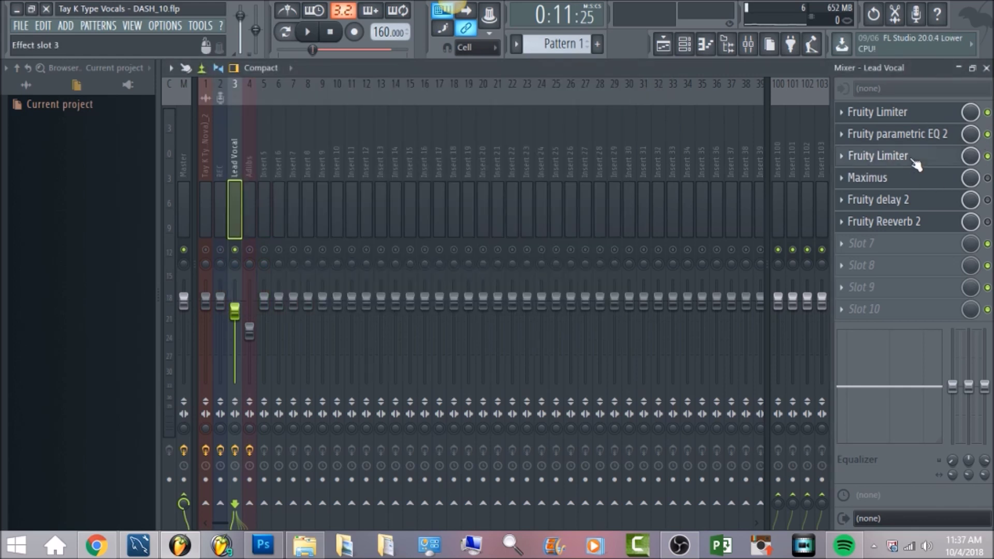
click(912, 160)
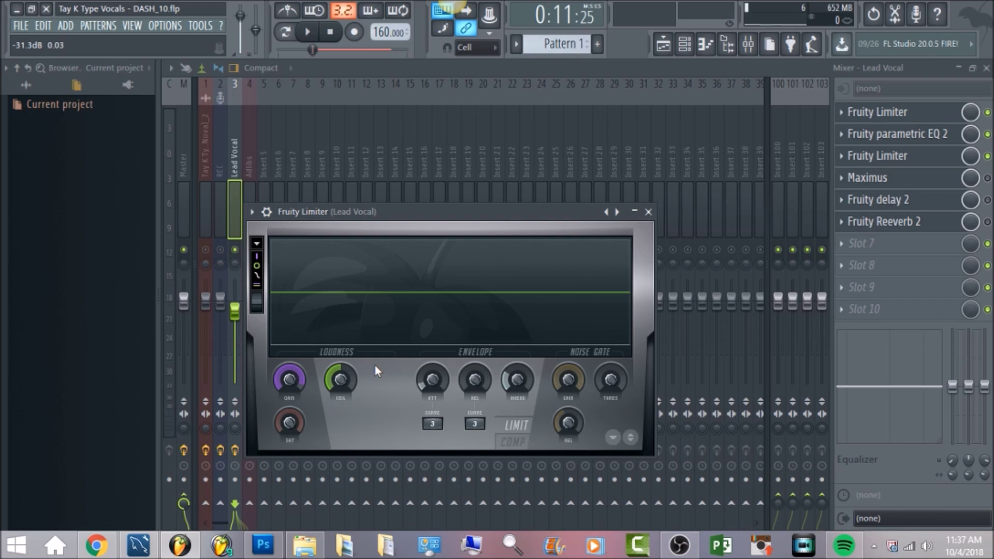
click(309, 34)
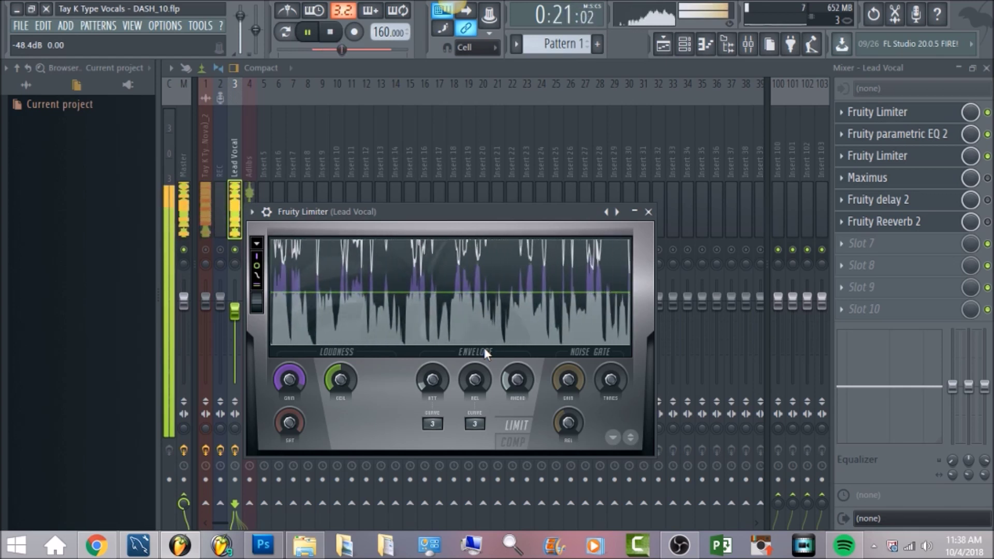
click(329, 31)
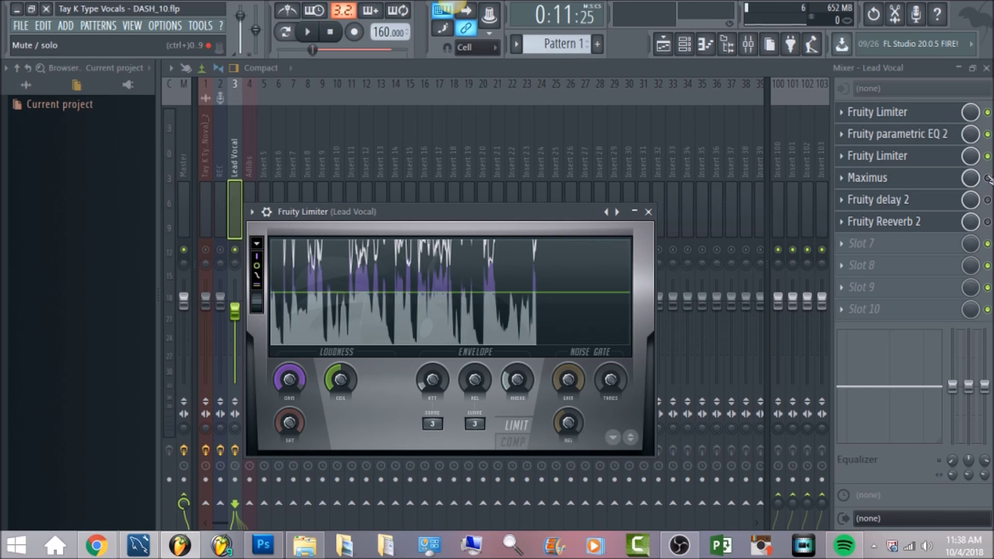
Enable Maximus on the Lead Vocal track, look through its preset list without choosing one, and audition the vocal.
key(Escape)
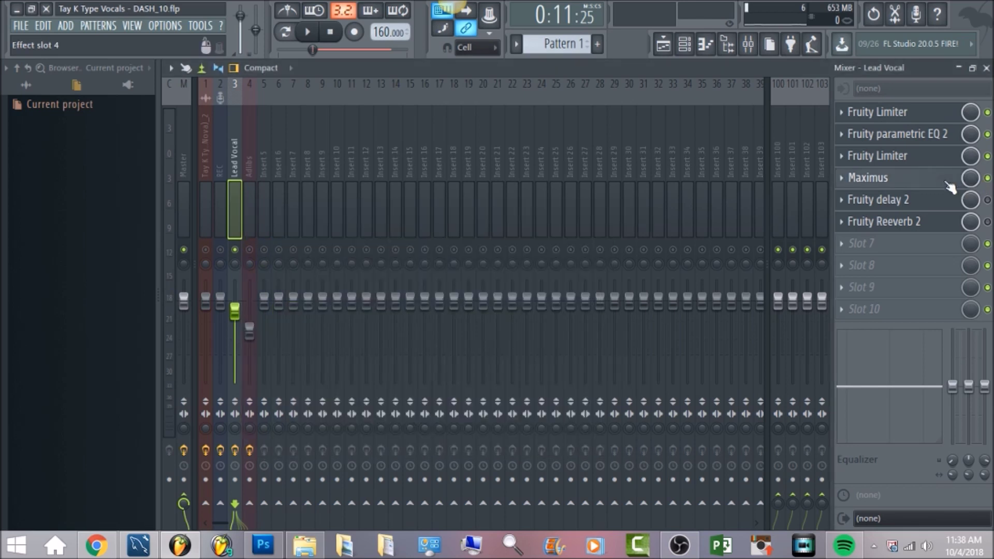
click(946, 181)
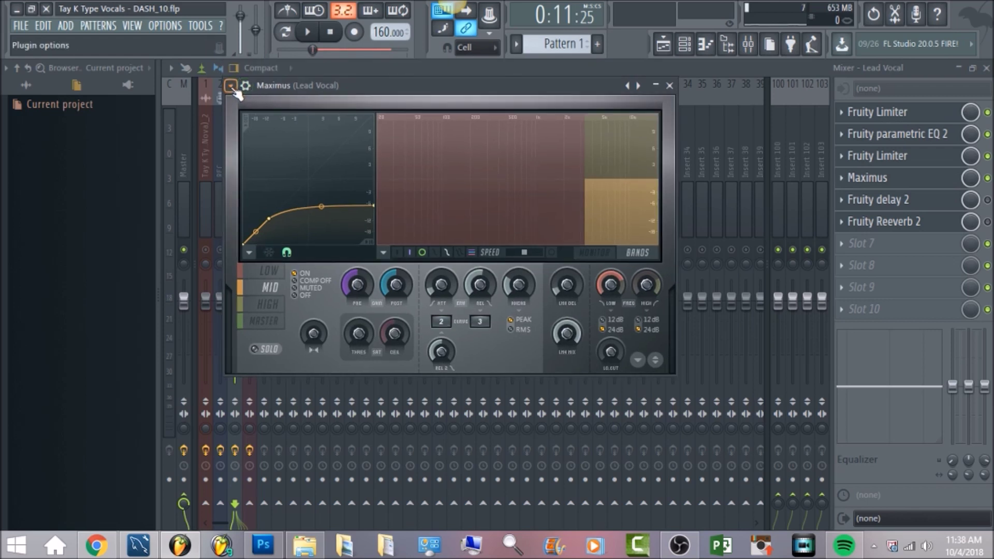
click(231, 86)
mouse_move(278, 124)
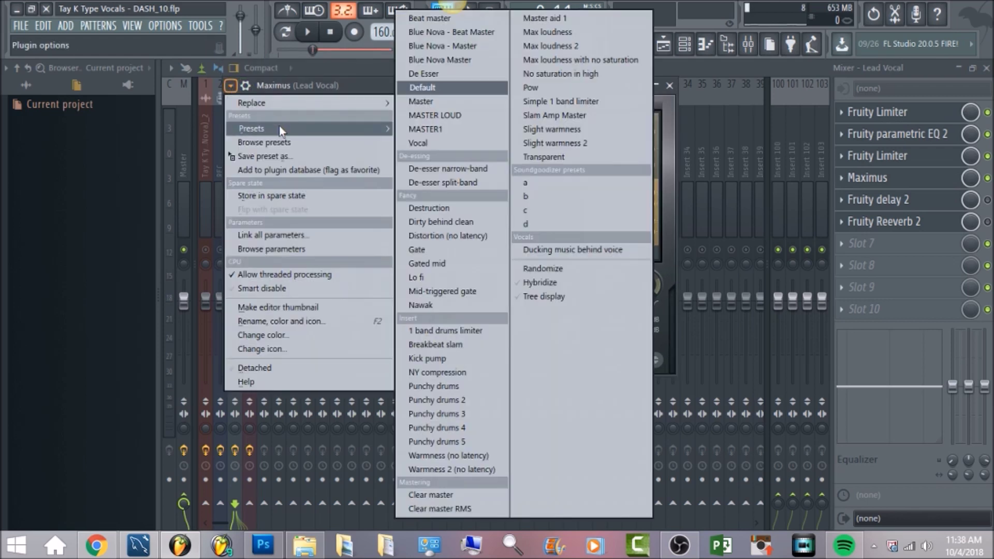
click(664, 230)
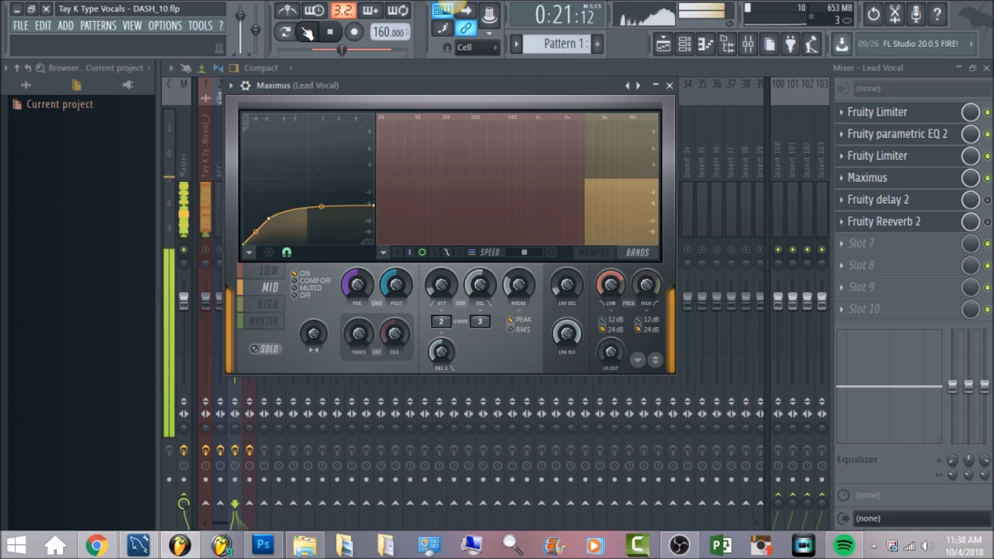
click(330, 33)
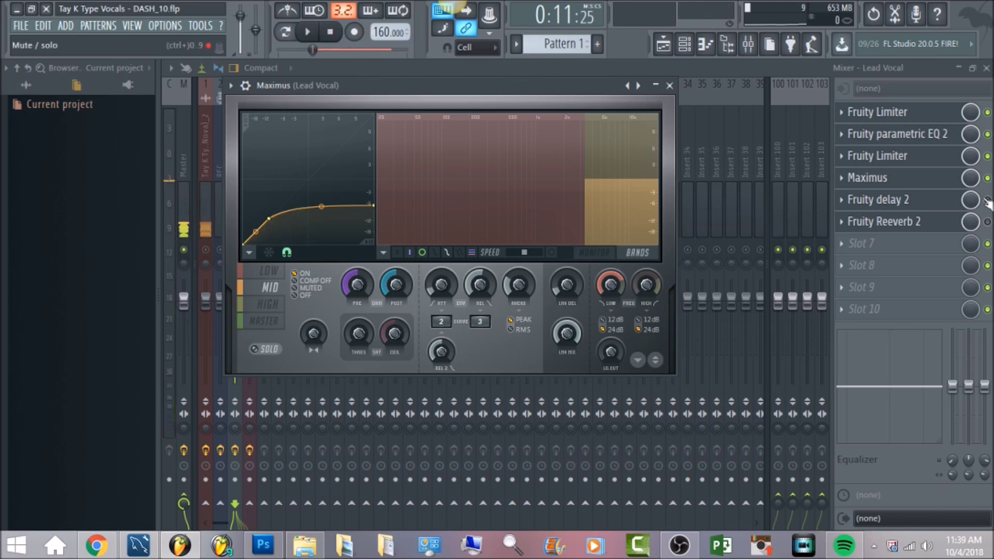
Enable Fruity delay 2 on the Lead Vocal track and audition the vocal with its ping-pong delay settings open.
key(Escape)
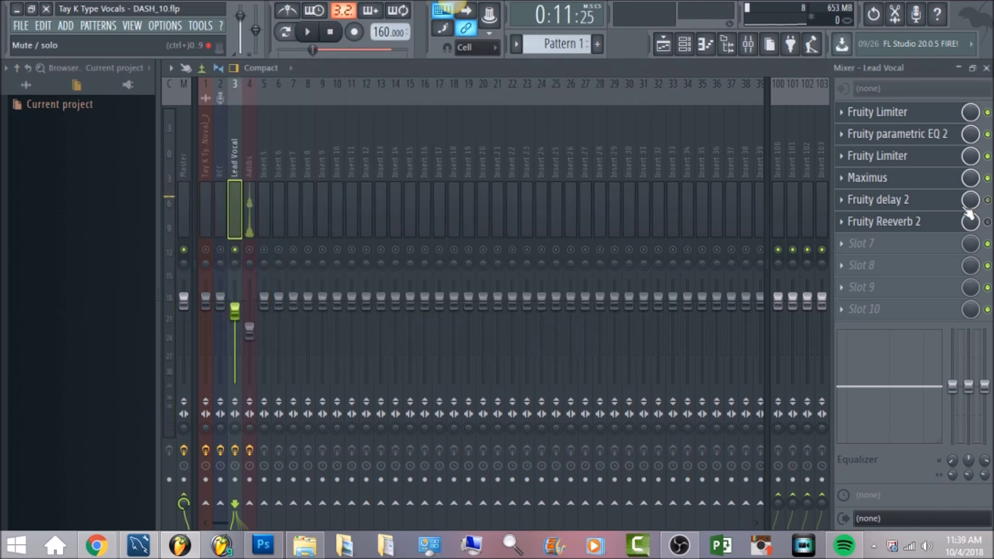
click(930, 210)
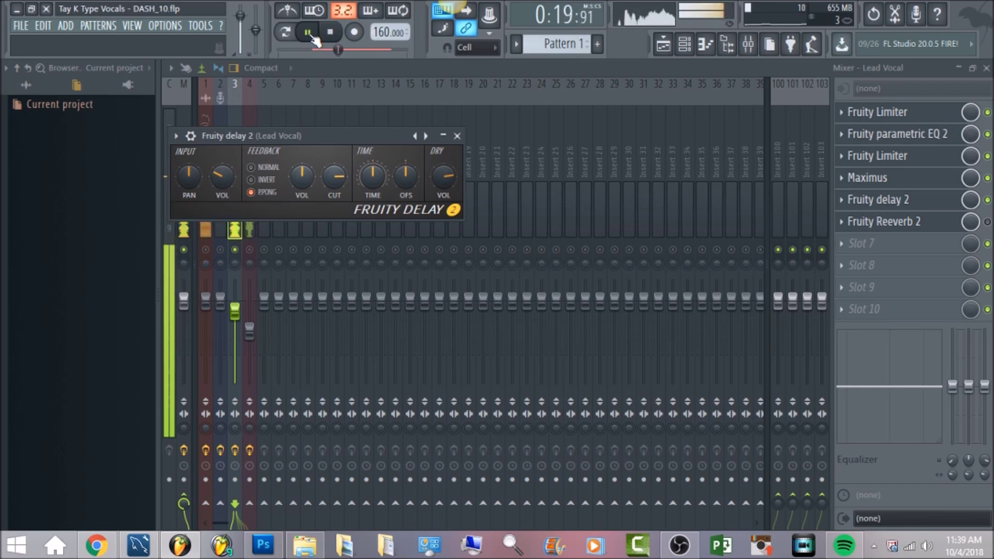
drag(330, 137, 399, 137)
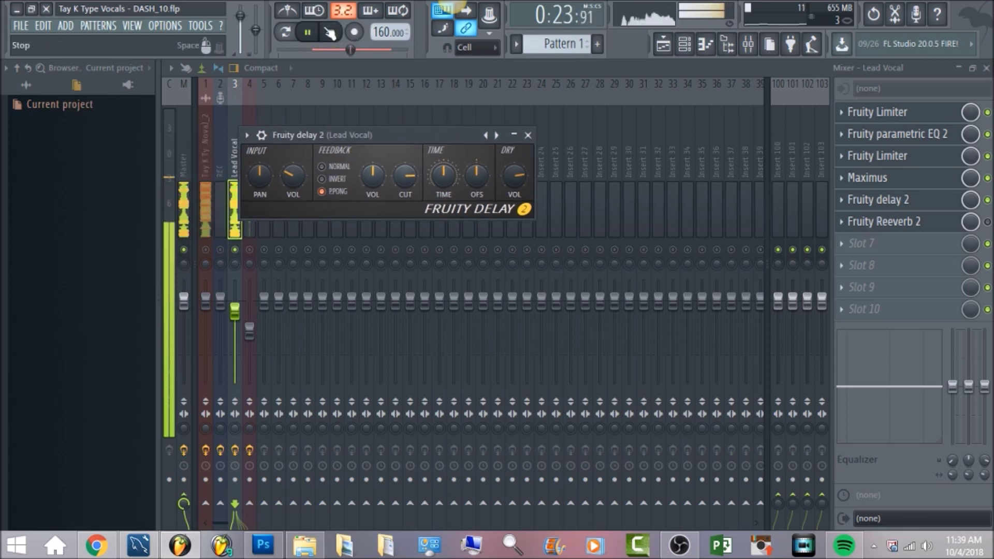
click(330, 32)
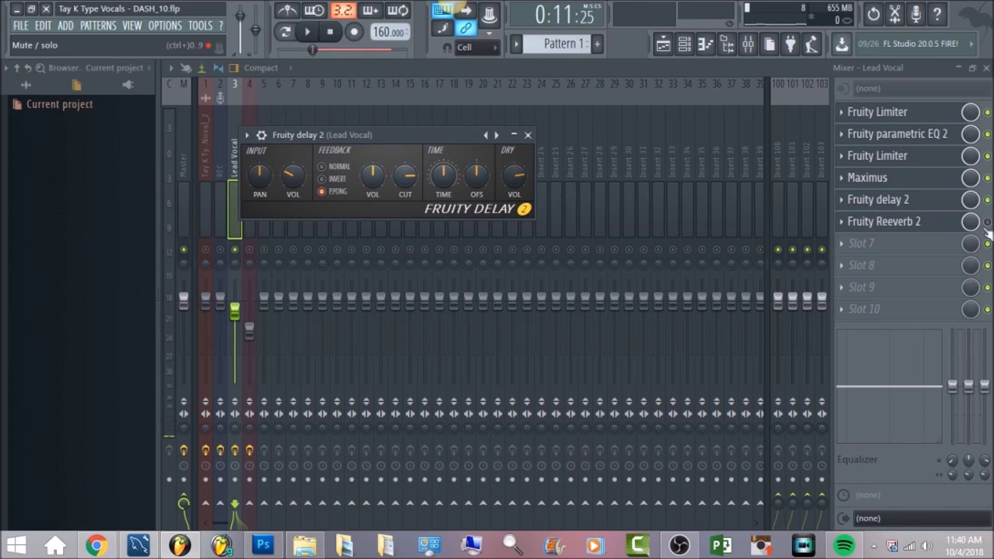
Enable Fruity Reeverb 2 on the Lead Vocal track, go over its wet level and decay controls, and audition the vocal.
click(953, 229)
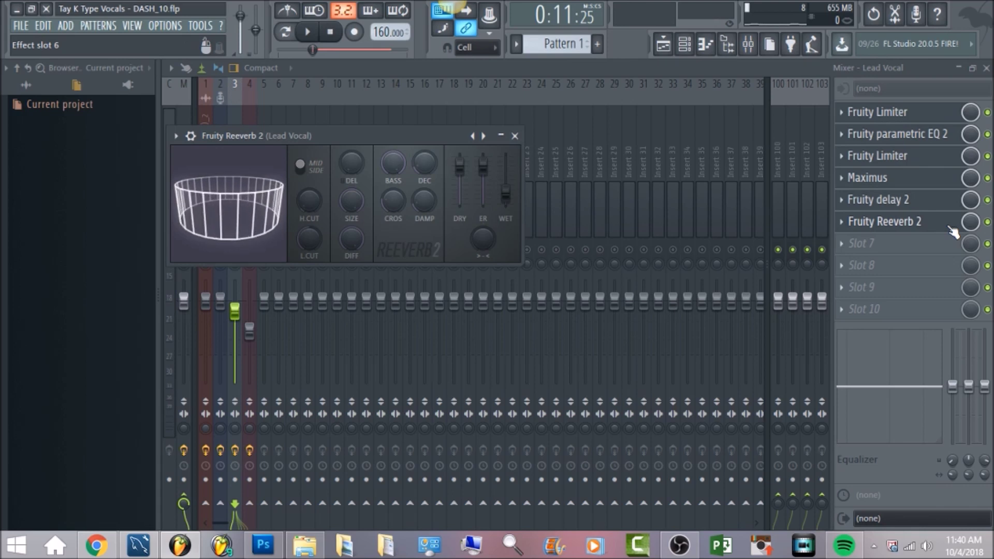
drag(506, 203, 506, 197)
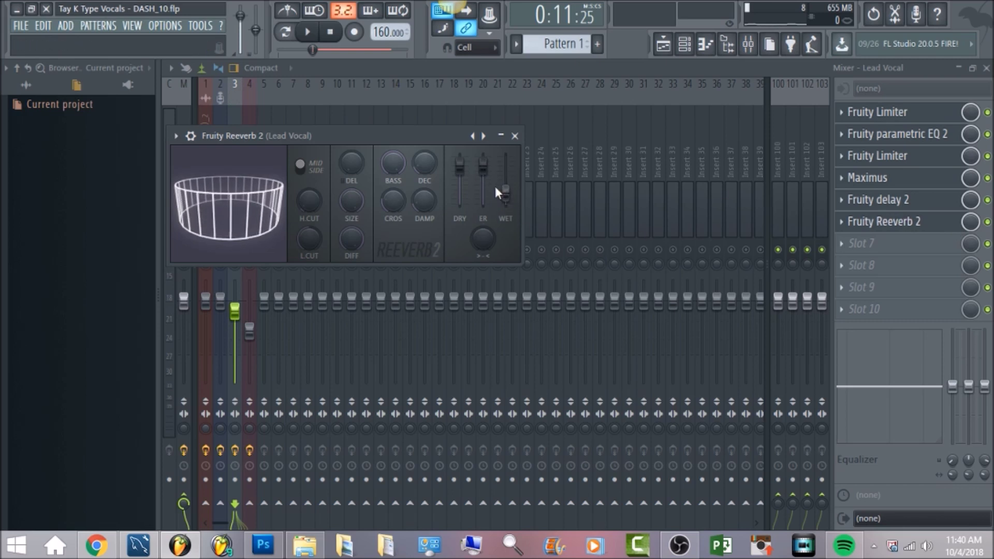
drag(424, 163, 424, 186)
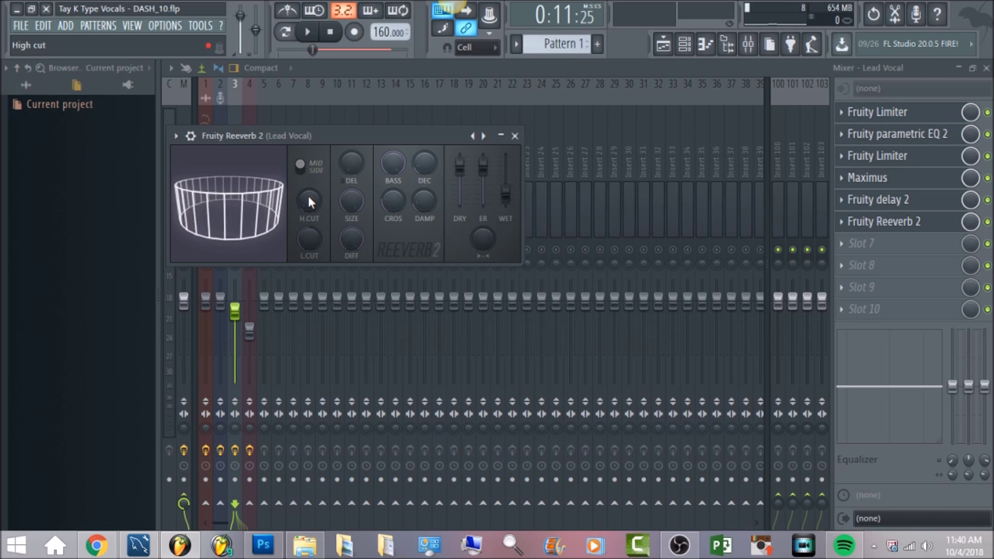
click(316, 40)
drag(354, 132, 527, 169)
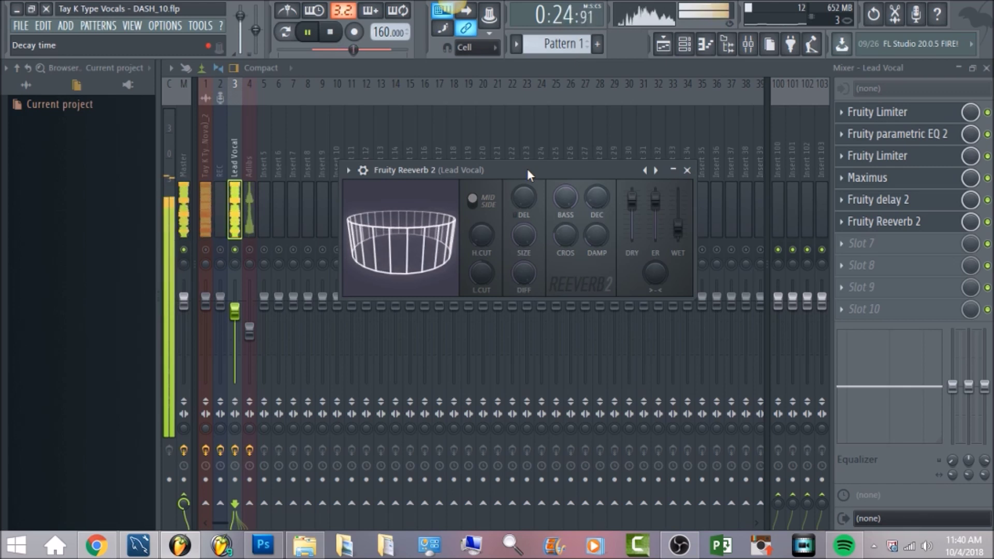
key(space)
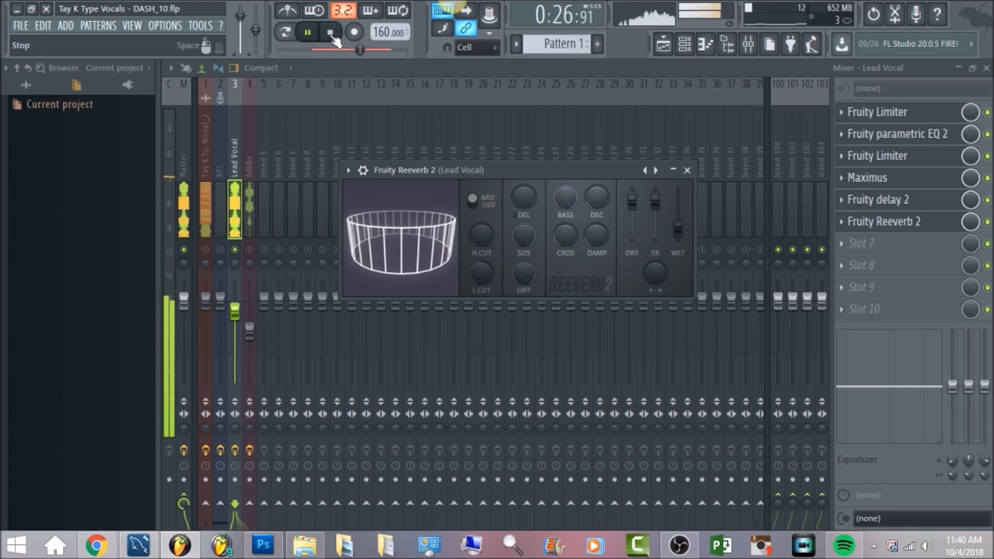
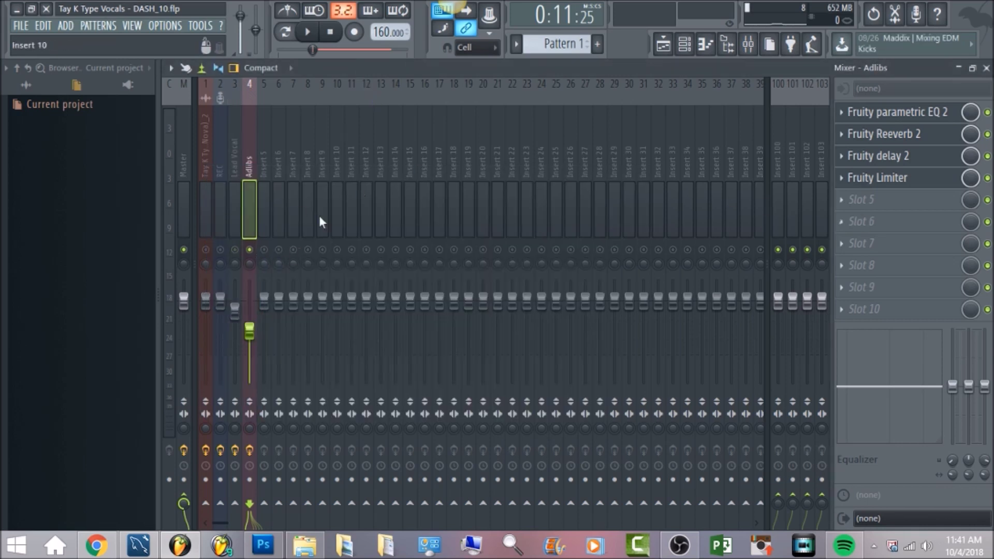
Review the Fruity parametric EQ 2 curve on the Adlibs track, audition the adlibs without effects, and enable the EQ.
click(934, 112)
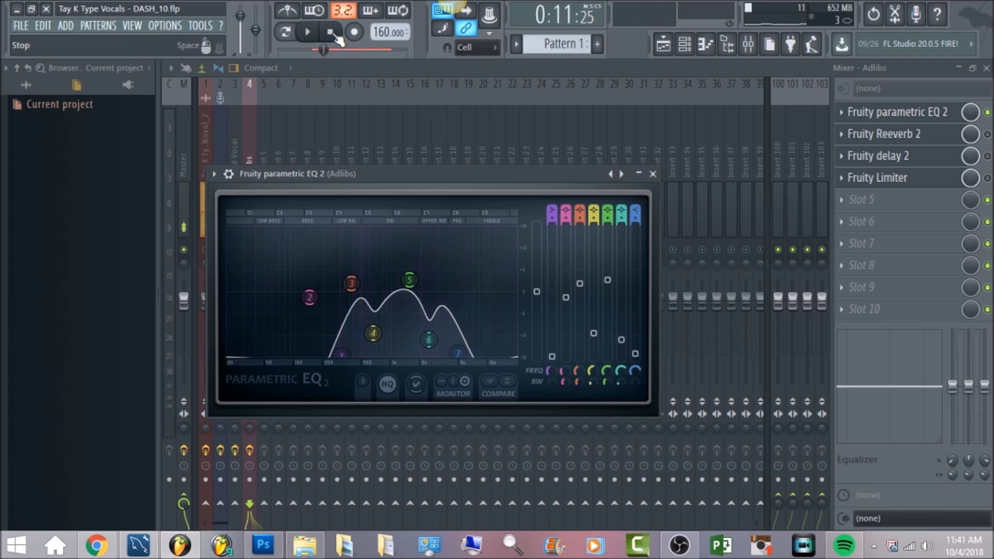
key(Escape)
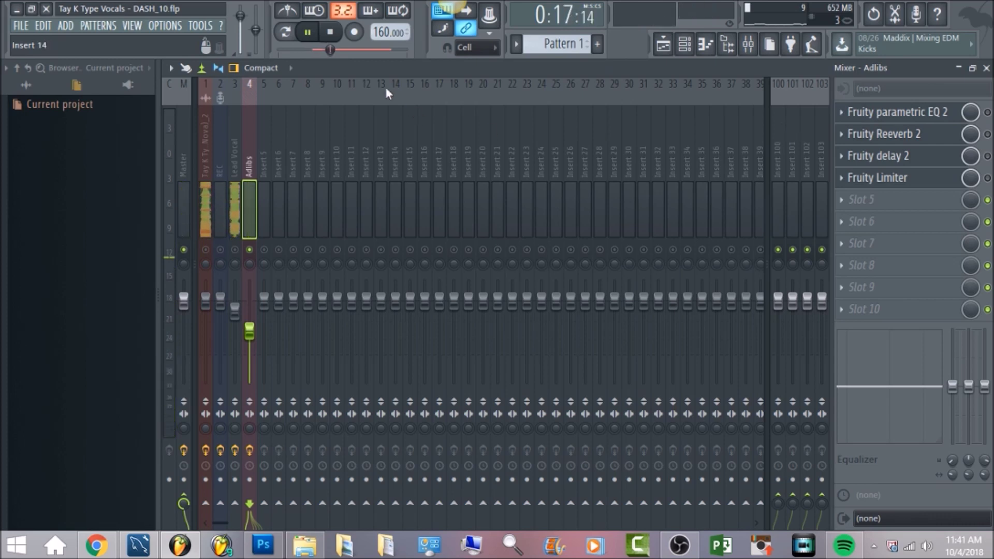
click(332, 33)
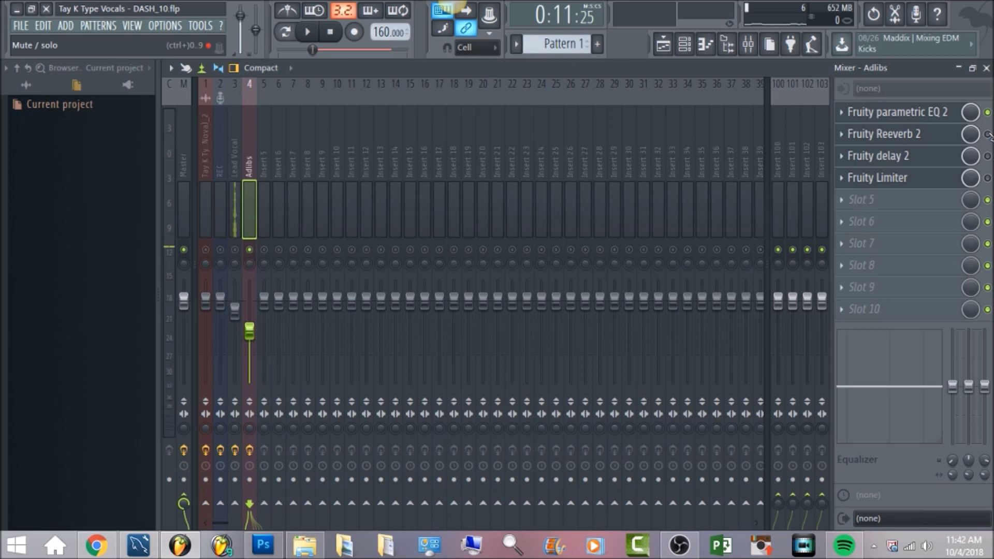
Enable Fruity Reeverb 2 on the Adlibs track, go over its controls, and audition the adlibs.
click(951, 134)
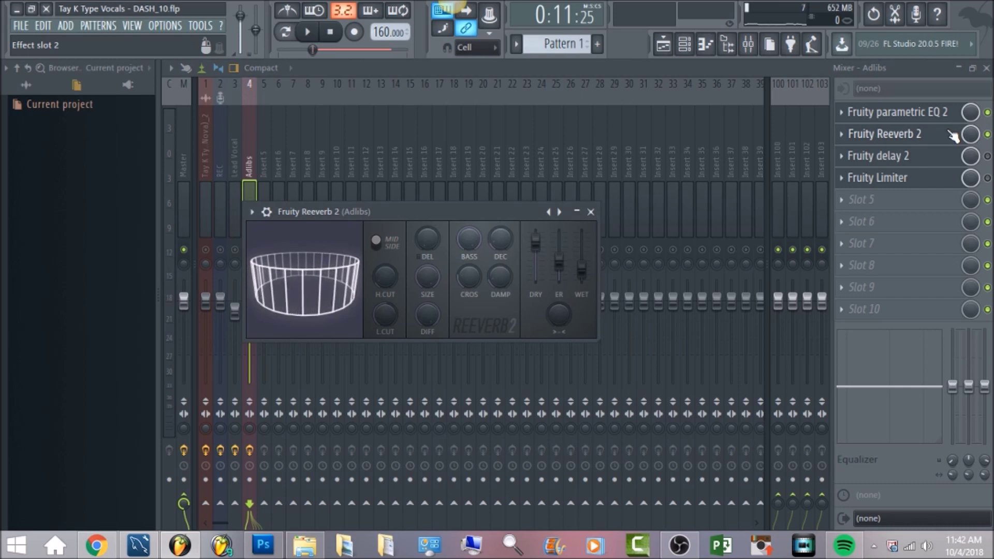
drag(385, 277, 385, 297)
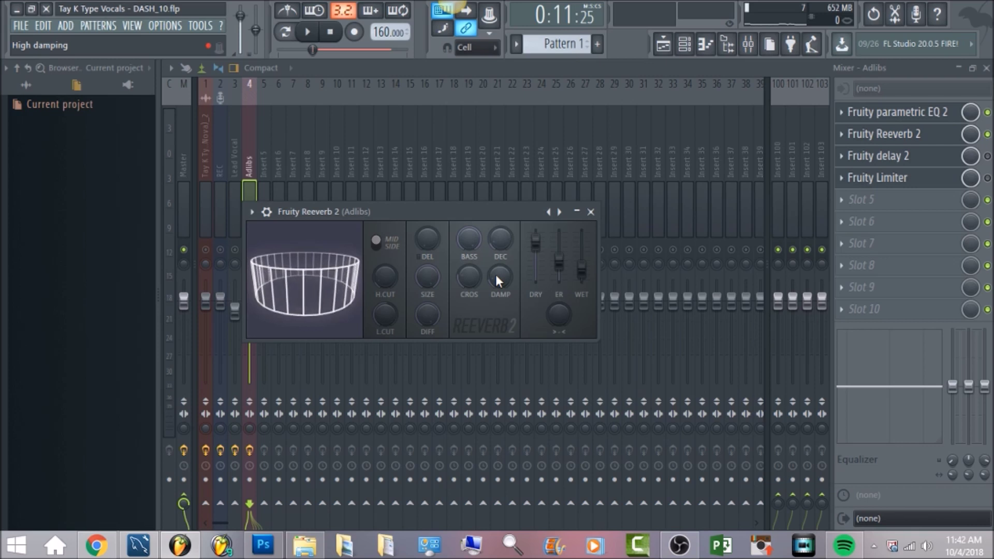
click(308, 32)
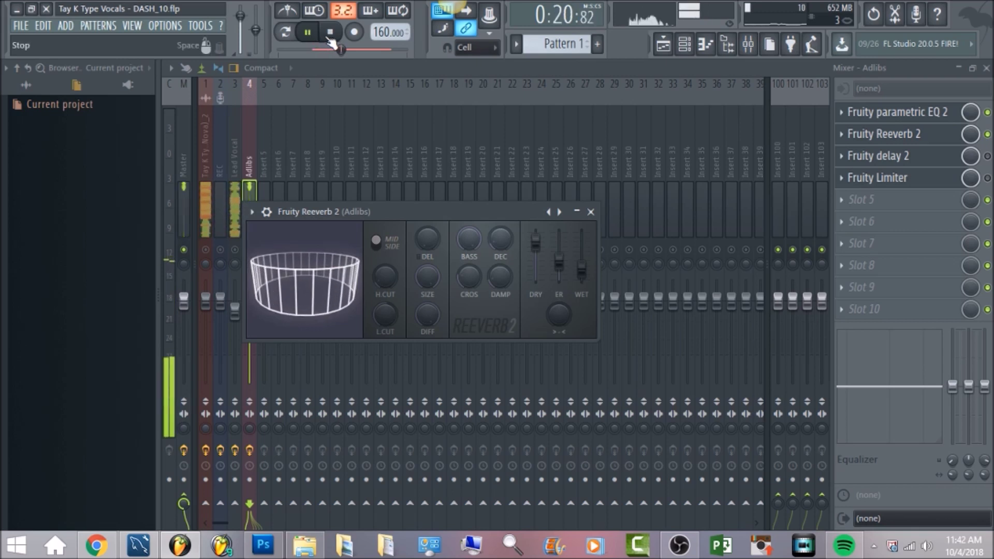
key(space)
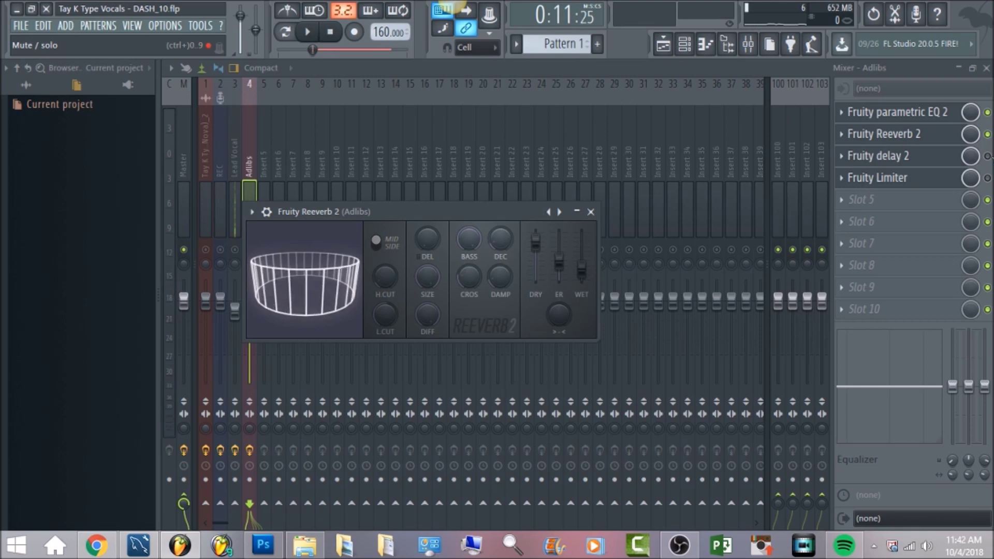
key(Escape)
Enable Fruity delay 2 on the Adlibs track and audition the adlibs with its ping-pong delay settings open.
click(939, 160)
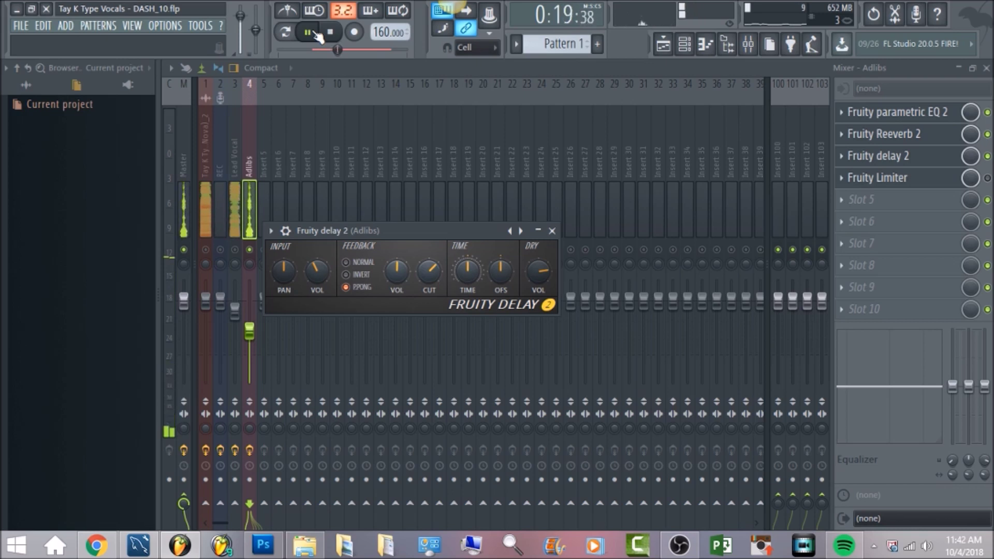
click(309, 35)
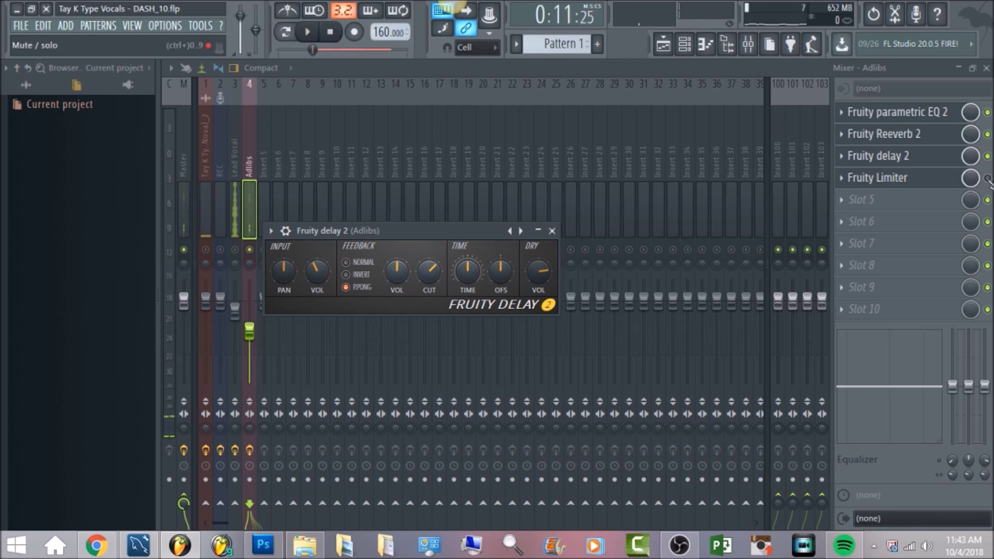
key(Escape)
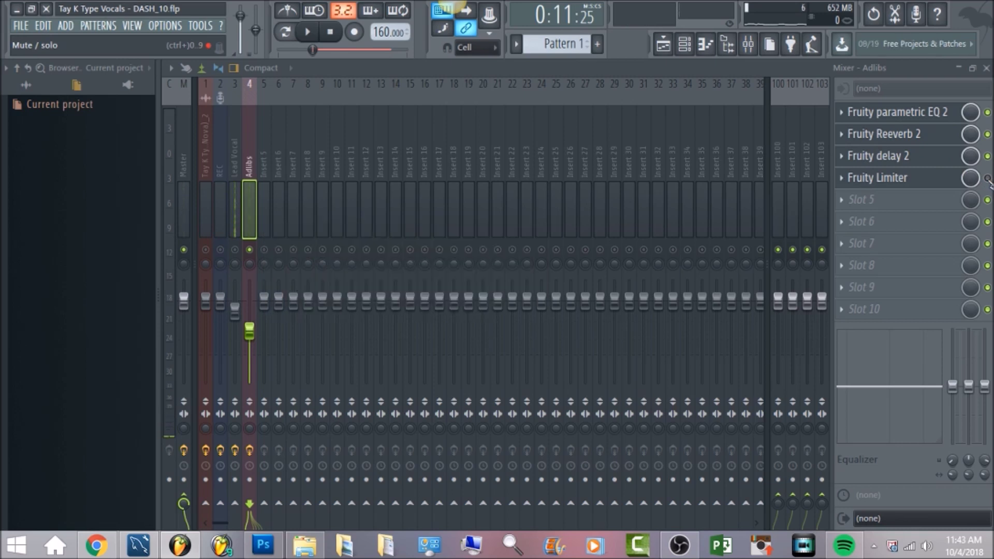
Enable Fruity Limiter on the Adlibs track, review its settings, and audition the adlibs with the limiter open.
click(921, 177)
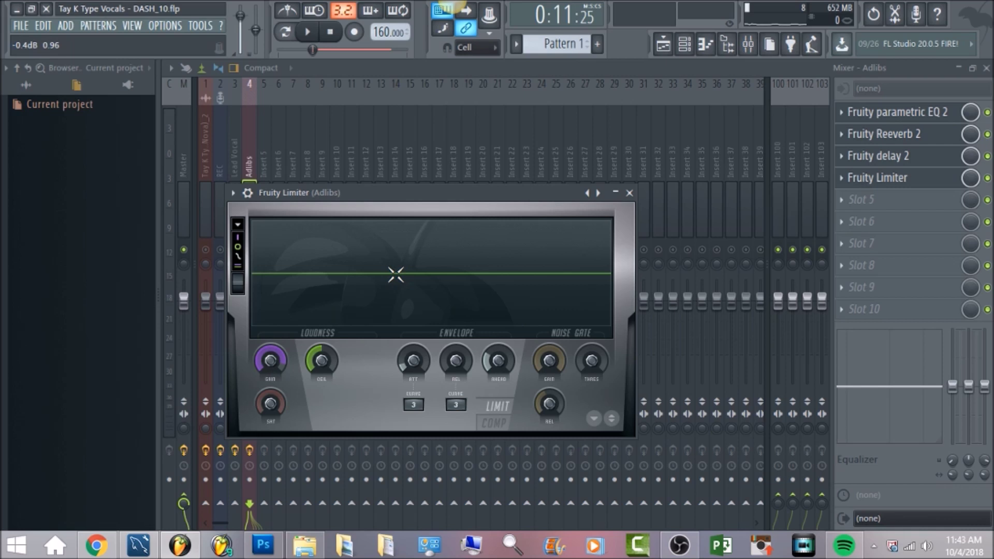
click(254, 159)
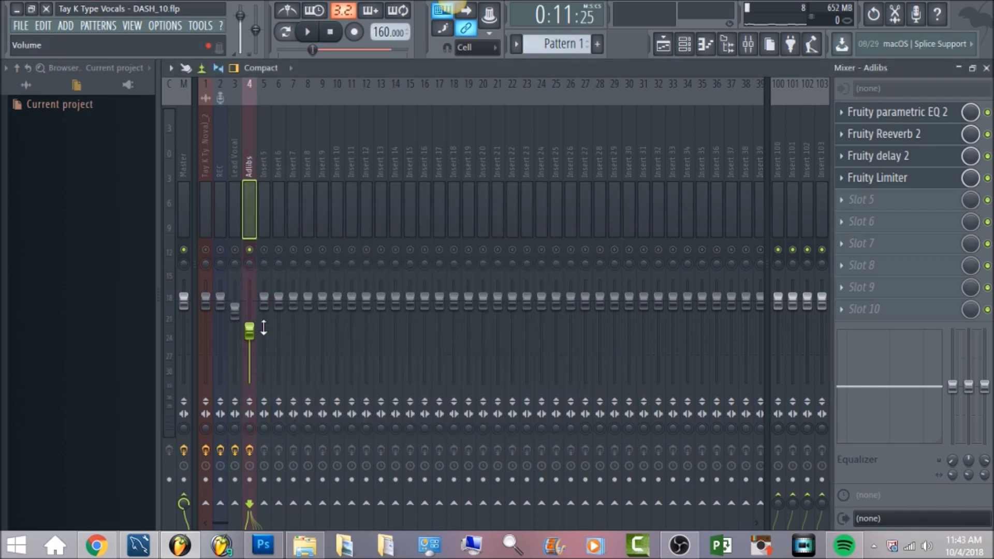
click(928, 182)
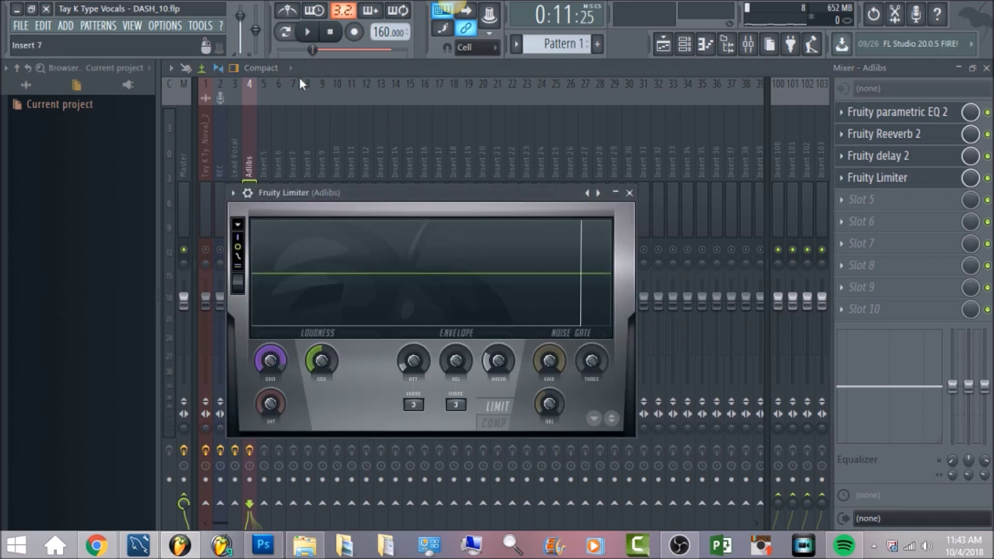
click(308, 37)
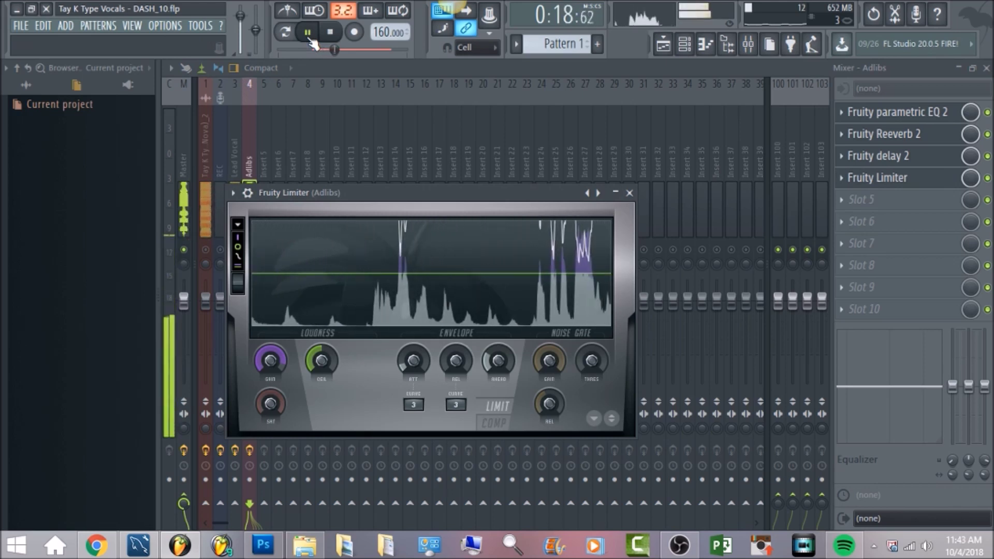
click(328, 34)
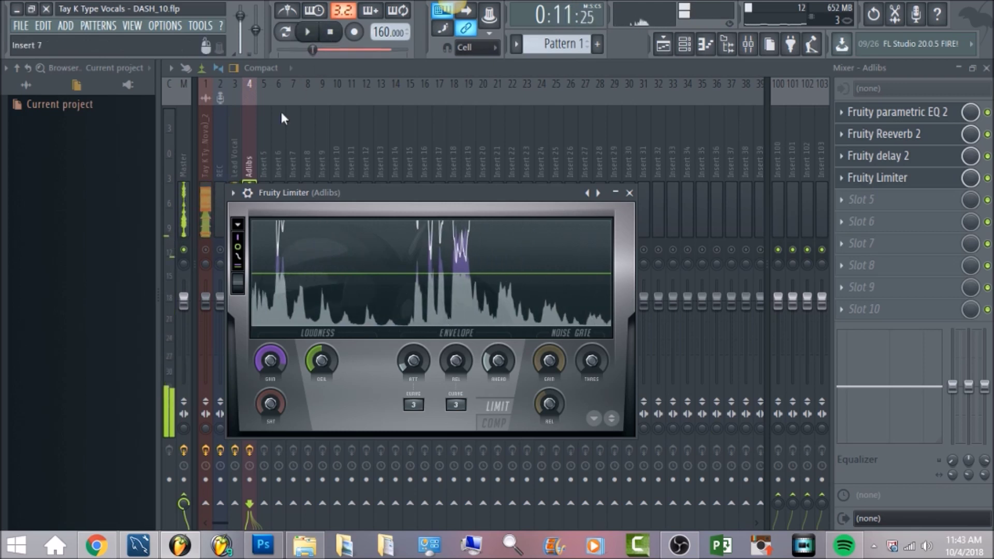
Unmute the Lead Vocal track to audition it with the adlibs, and audition again with the beat track unmuted.
click(239, 140)
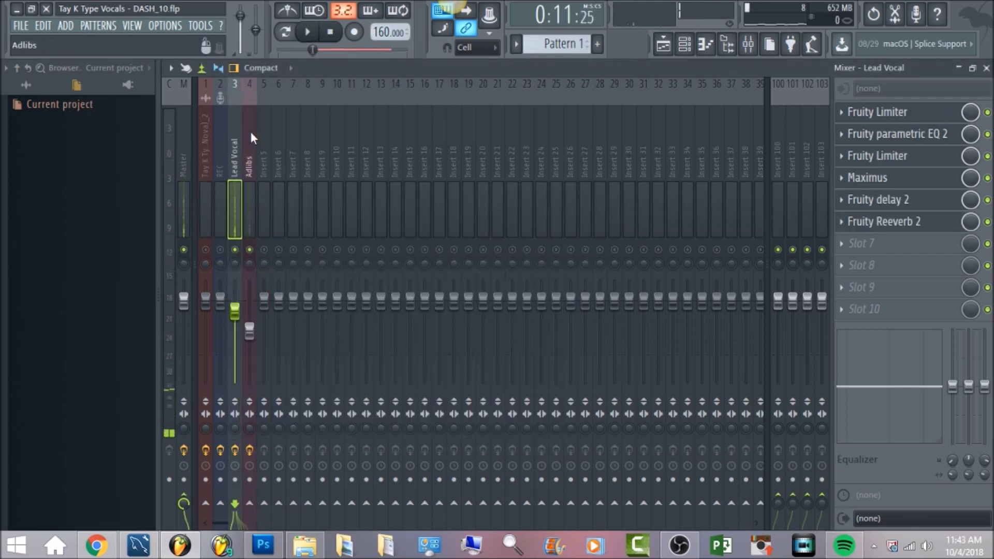
click(307, 32)
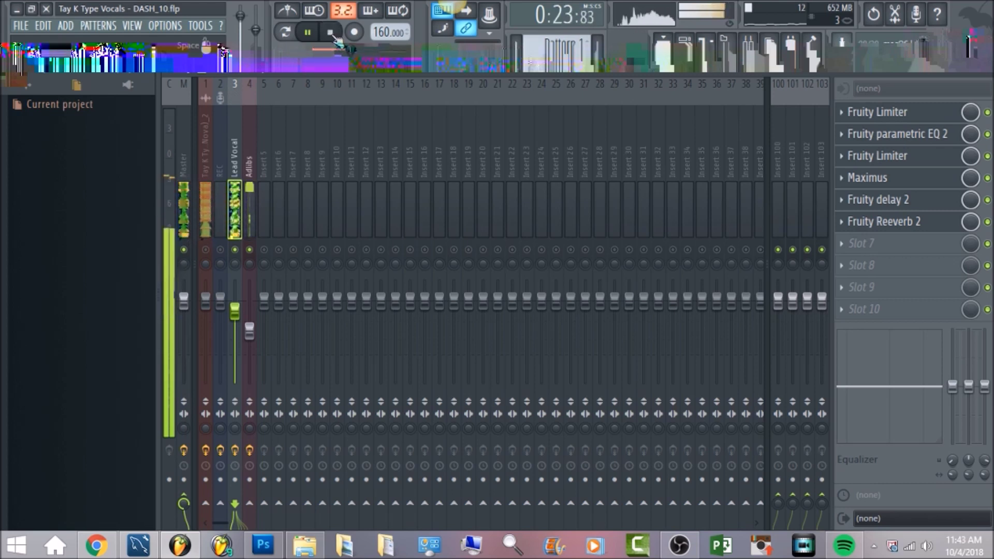
click(331, 33)
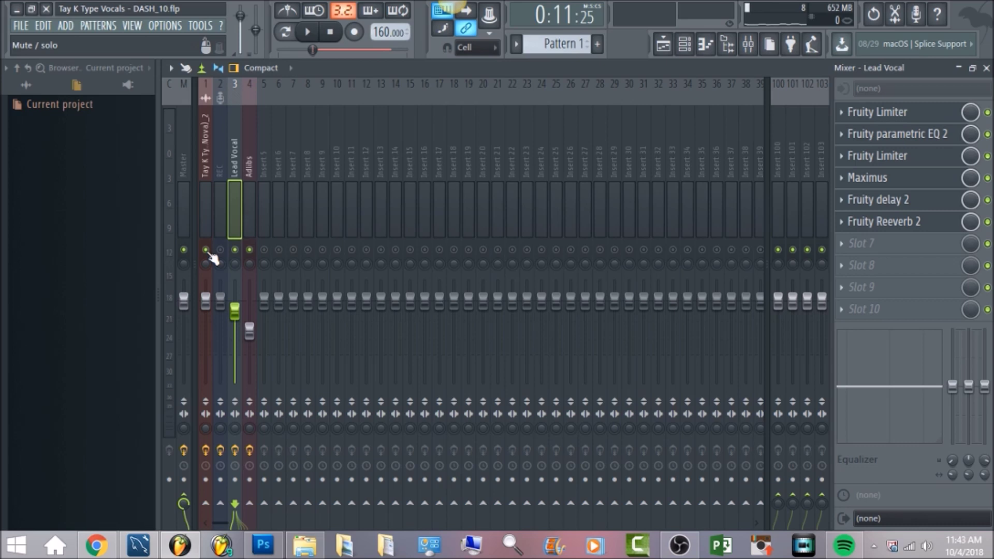
click(311, 30)
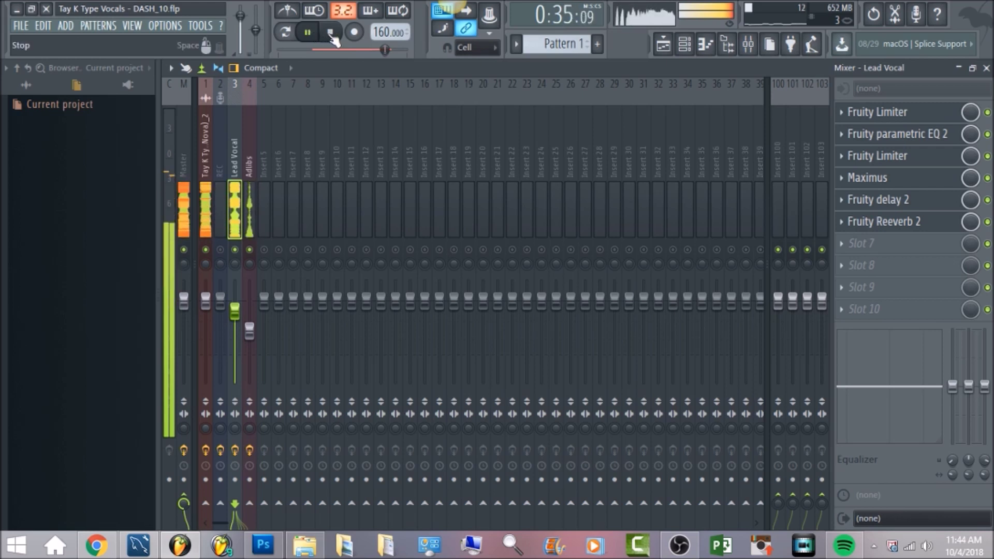
click(330, 32)
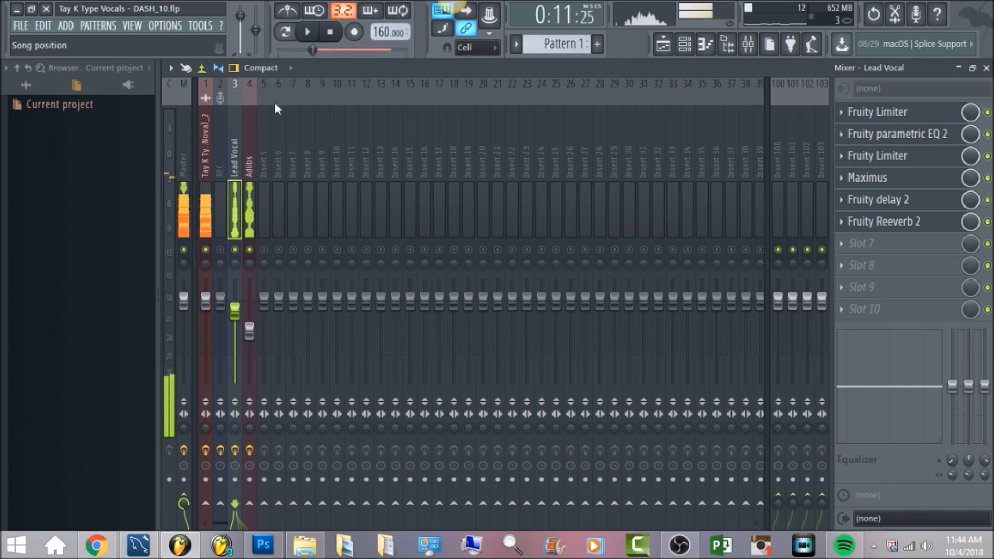
Enable the iZotope Ozone 5 Equalizer on the Master track, review its EQ bands, and audition the full mix.
click(186, 147)
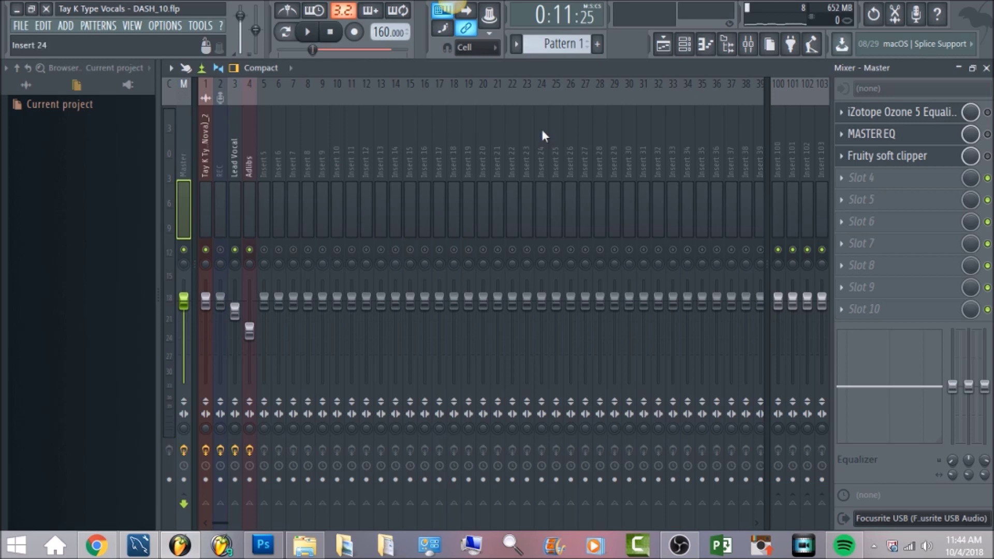
click(930, 111)
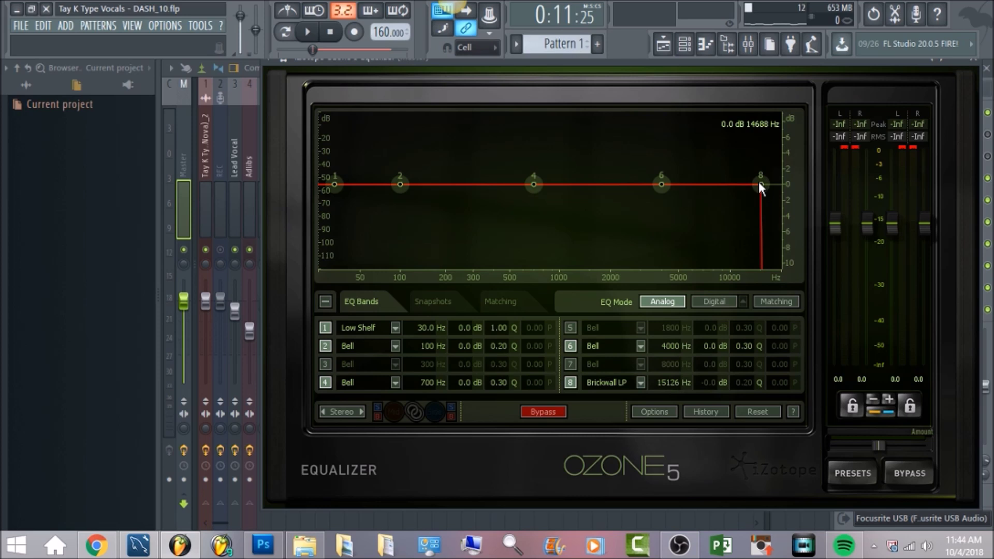
click(308, 32)
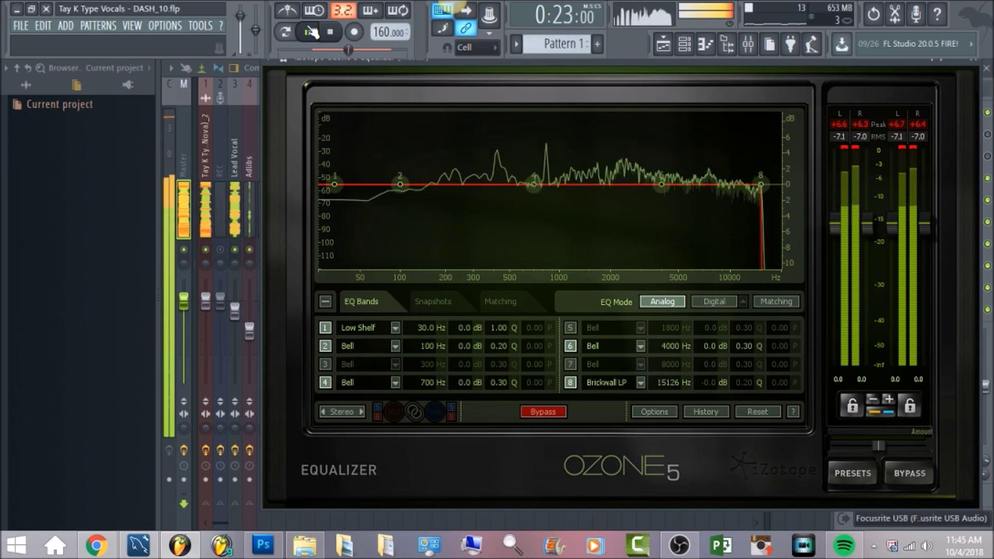
click(330, 33)
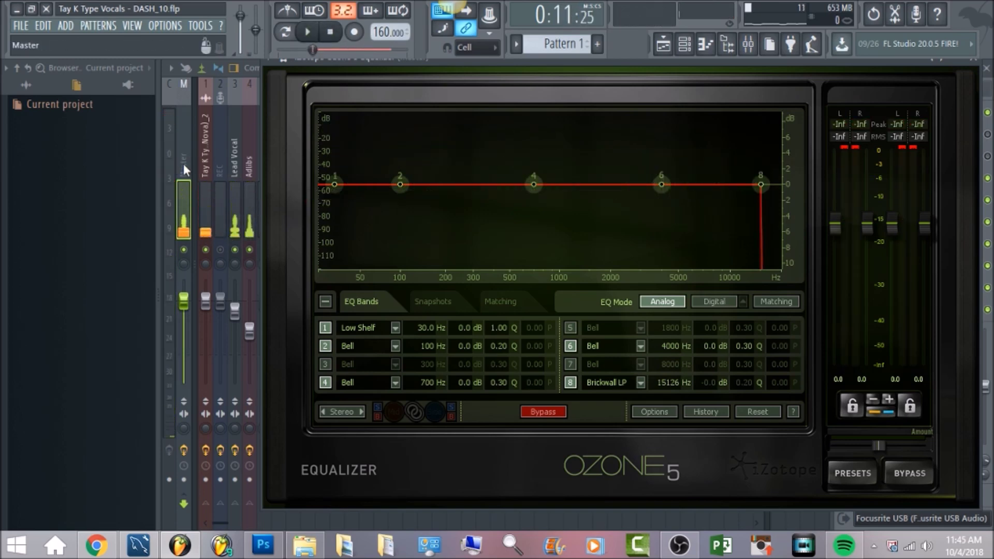
key(Escape)
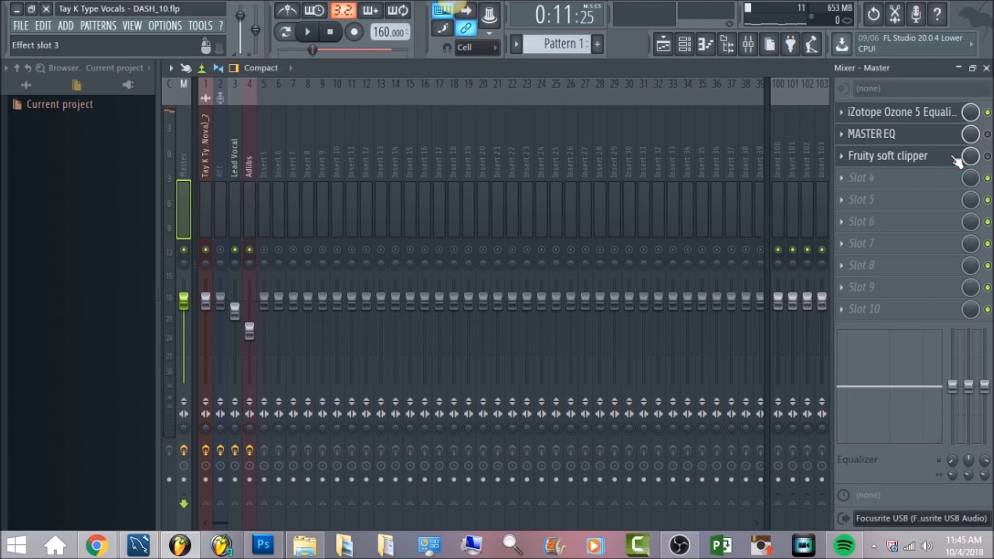
Enable Fruity soft clipper and MASTER EQ on the Master track and review the MASTER EQ equalizer curve.
click(987, 156)
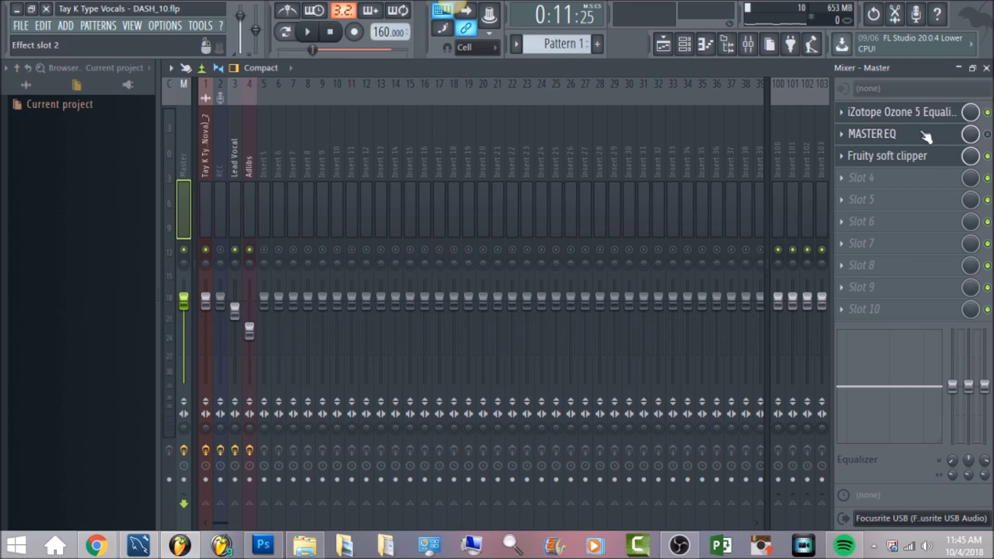
click(987, 134)
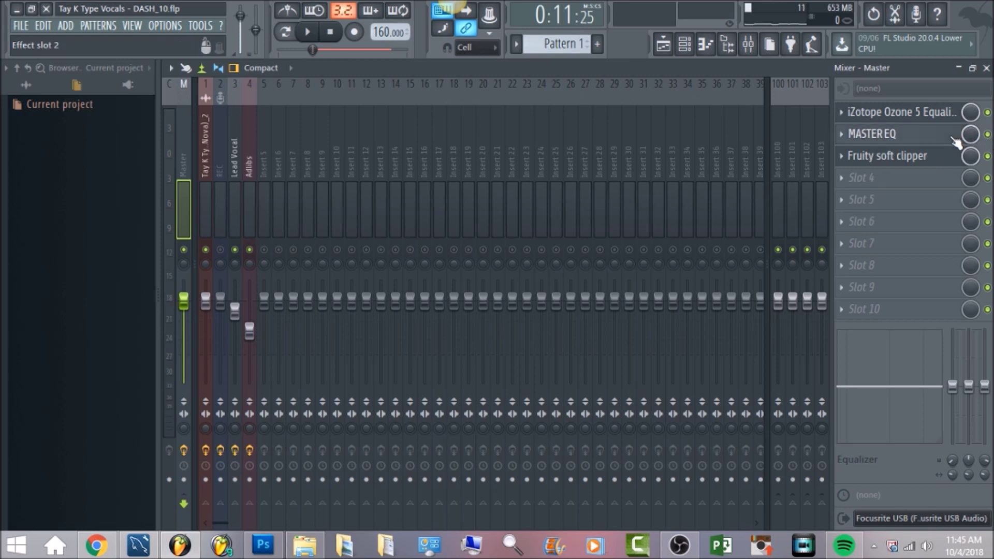
click(953, 140)
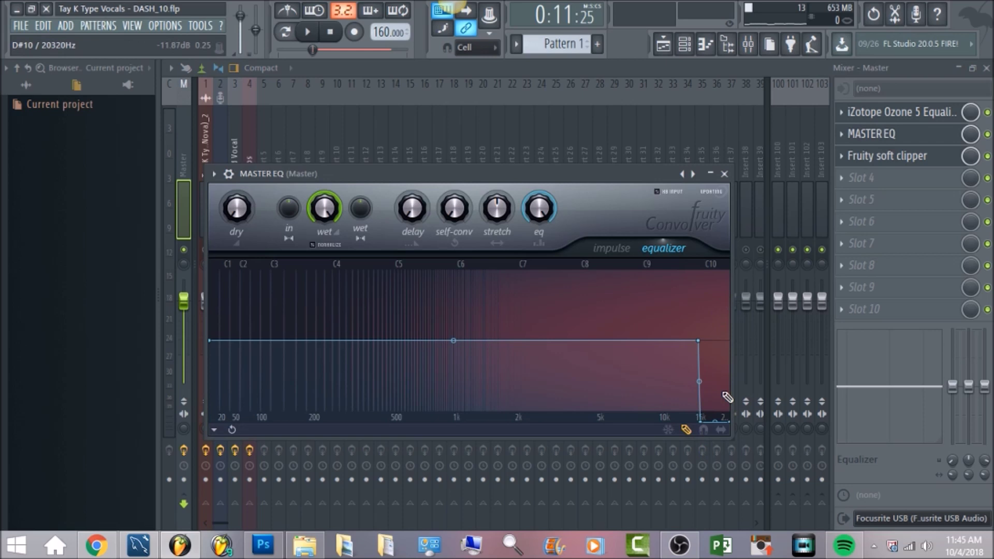
Disable the iZotope Ozone 5 Equalizer on the Master track and audition the full mix with the remaining master effects.
click(988, 113)
click(311, 32)
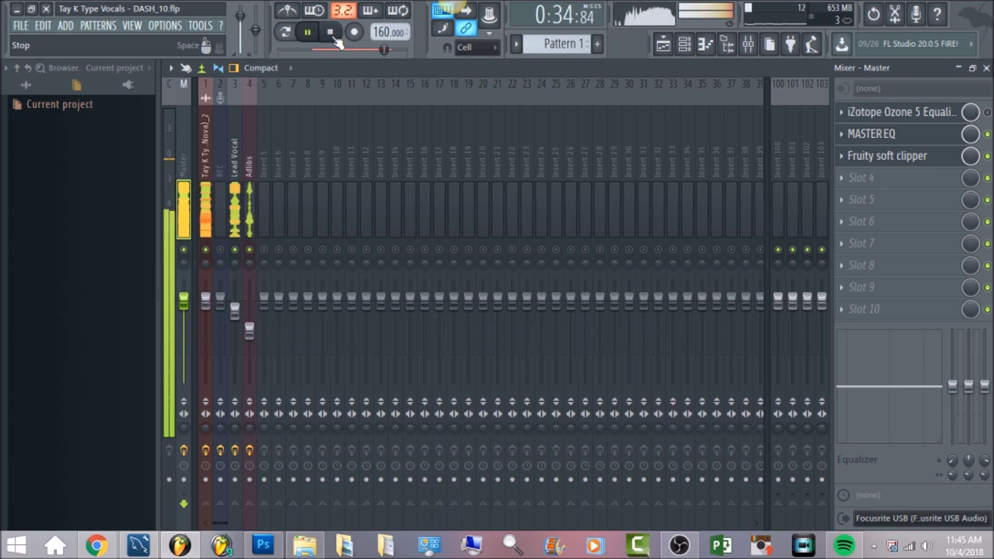
click(335, 40)
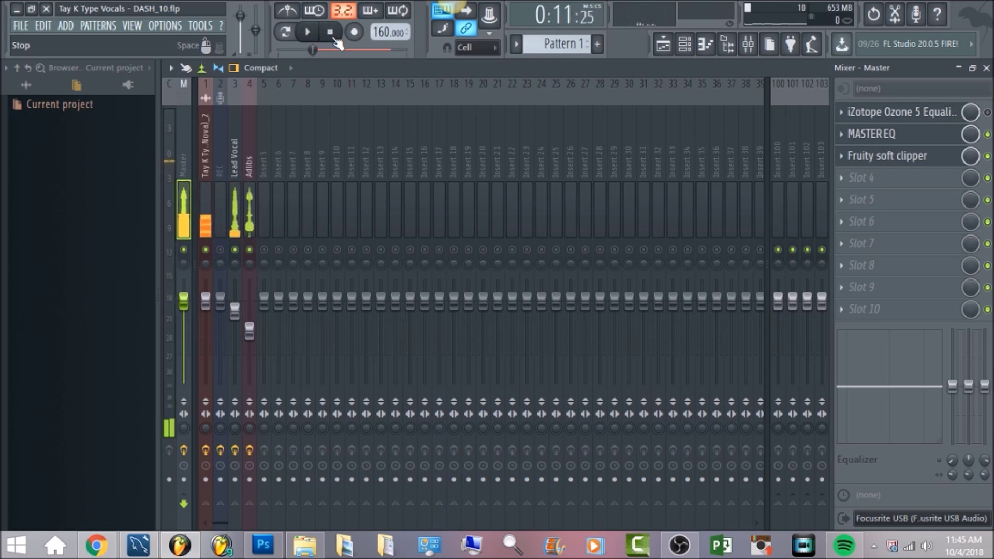